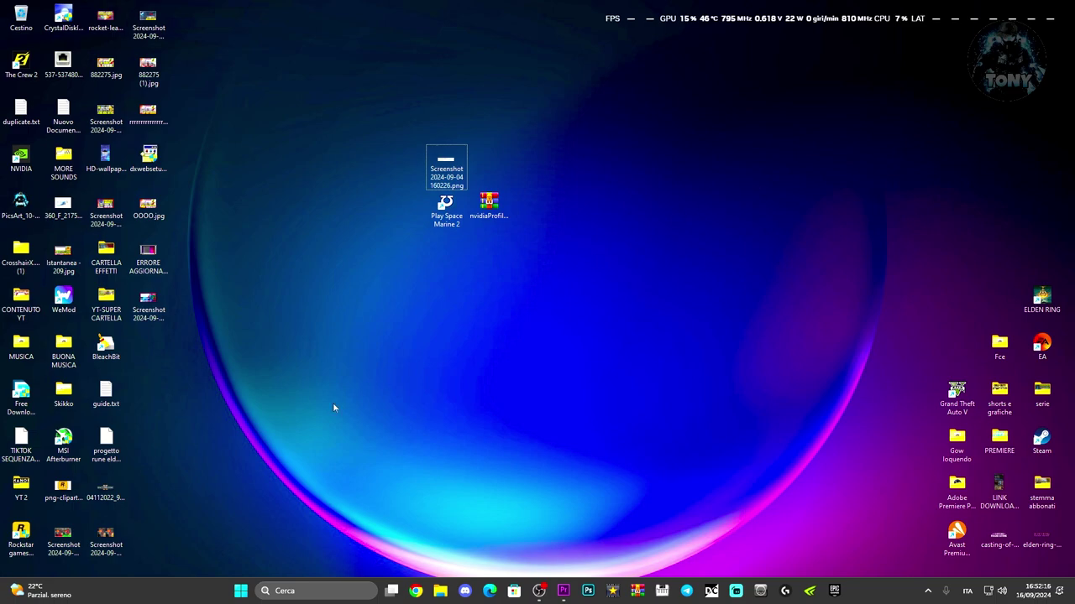
# Open the system troubleshooting settings and show the list of other troubleshooters (Altri strumenti di risoluzione dei problemi).
pyautogui.click(304, 591)
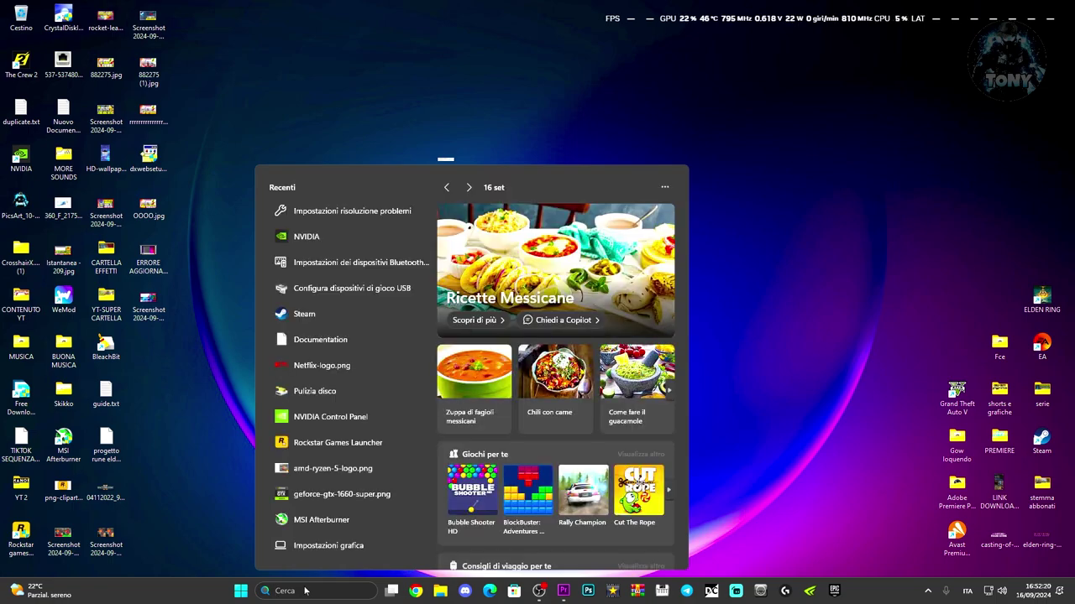
pyautogui.write('RISOL')
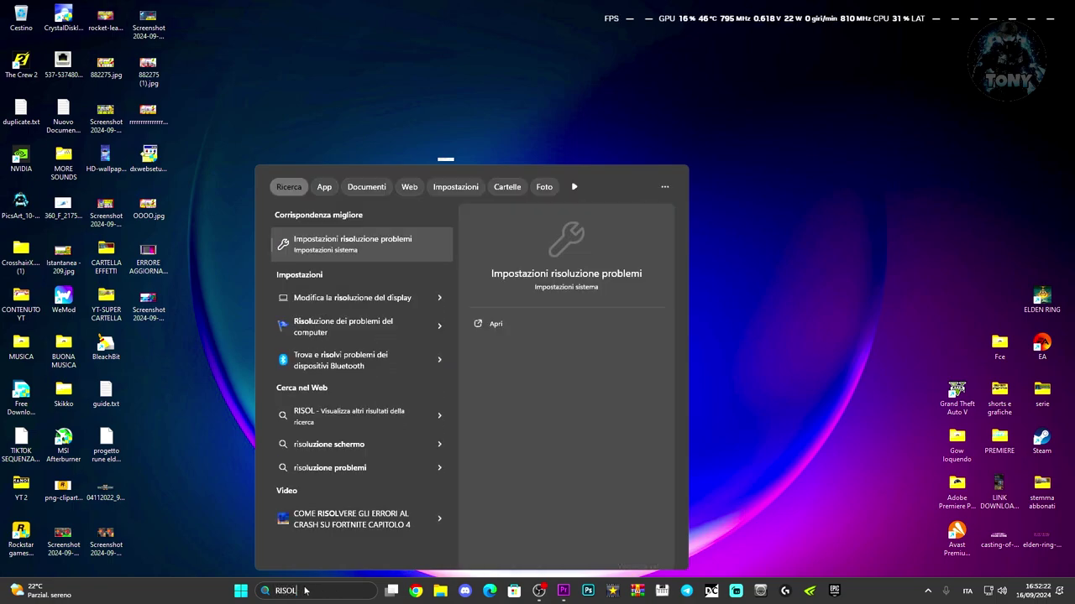
pyautogui.press('Return')
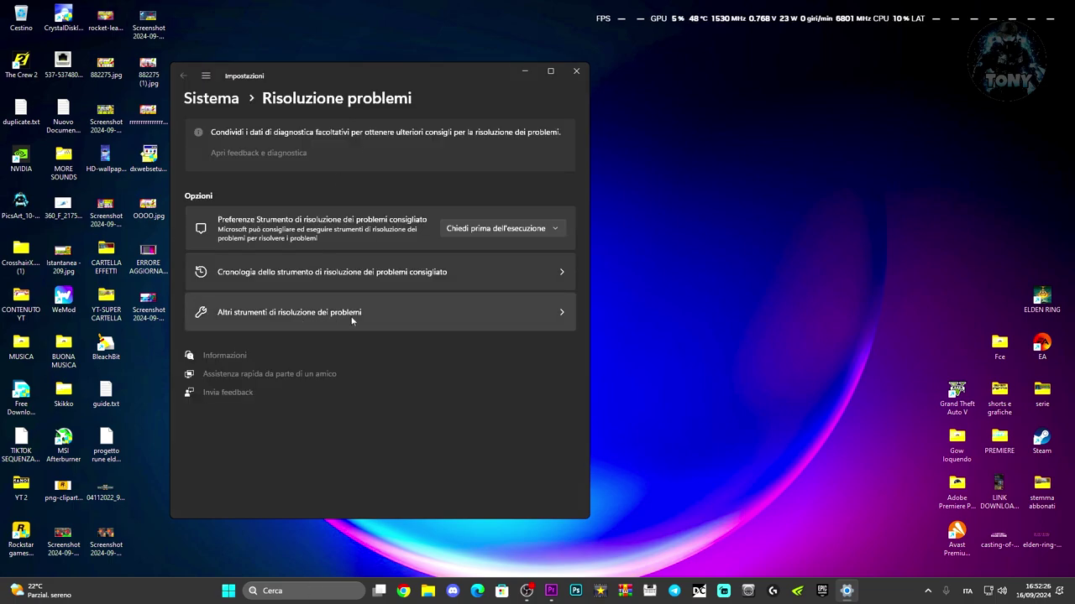
pyautogui.click(361, 319)
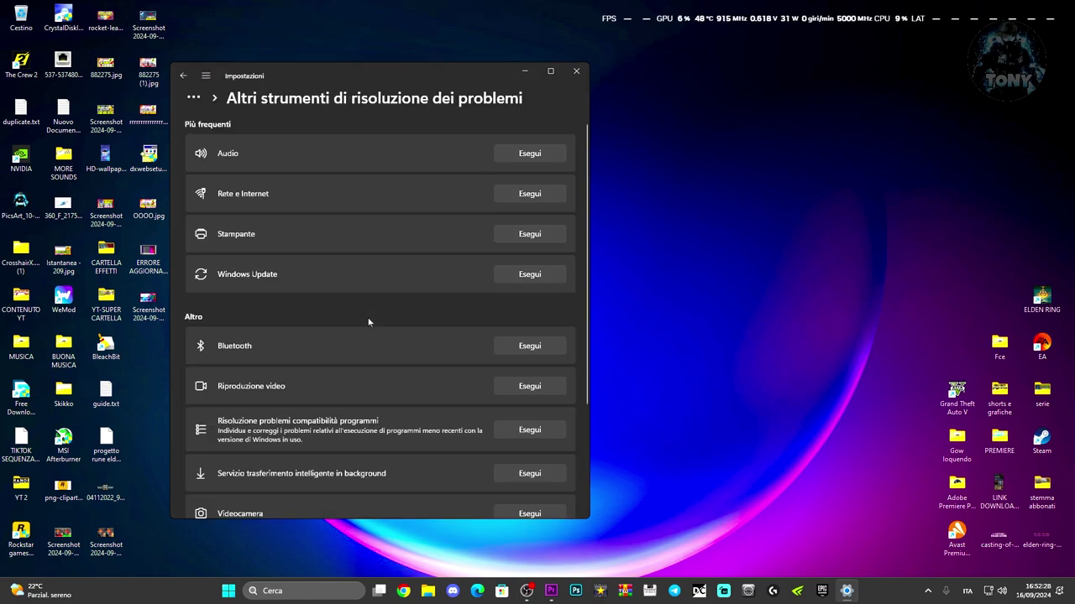
# Run the Rete e Internet troubleshooter, review its recommendations, and put the troubleshooter and Settings windows away.
pyautogui.click(519, 198)
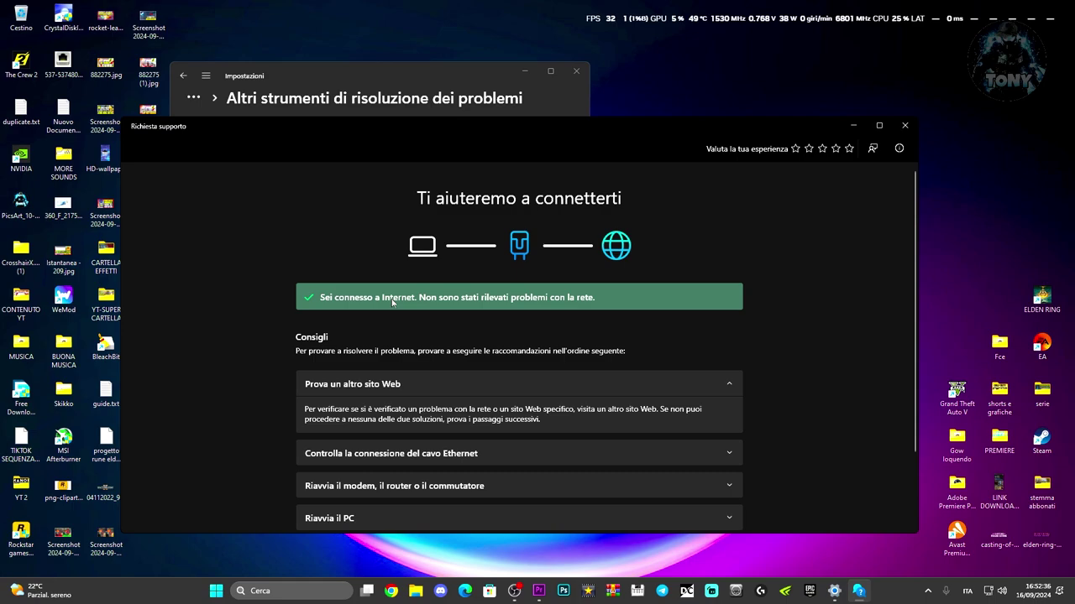
pyautogui.scroll(-2, 750, 318)
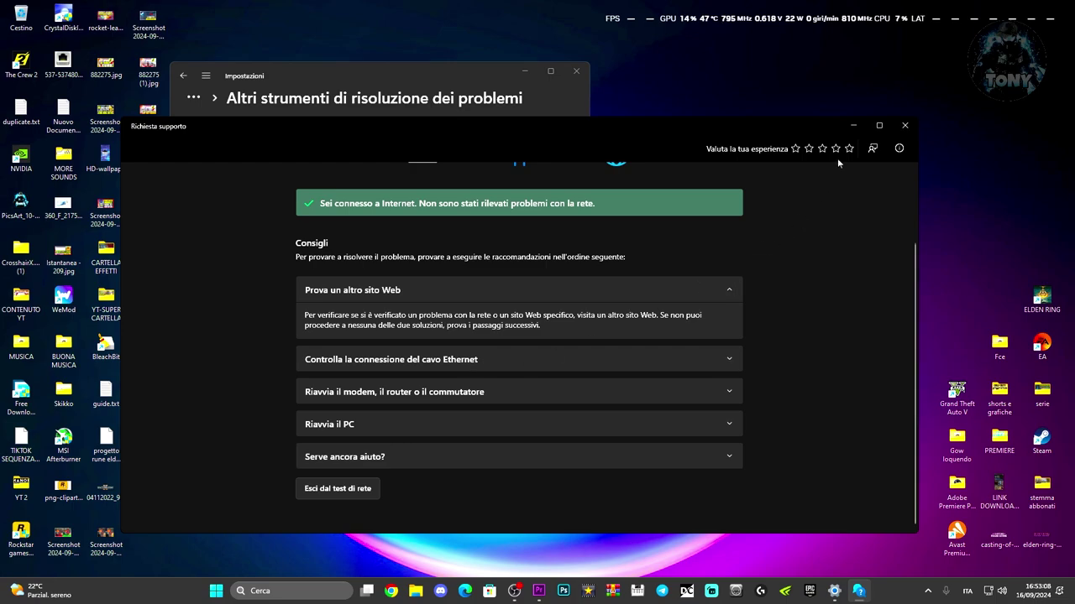
pyautogui.click(853, 125)
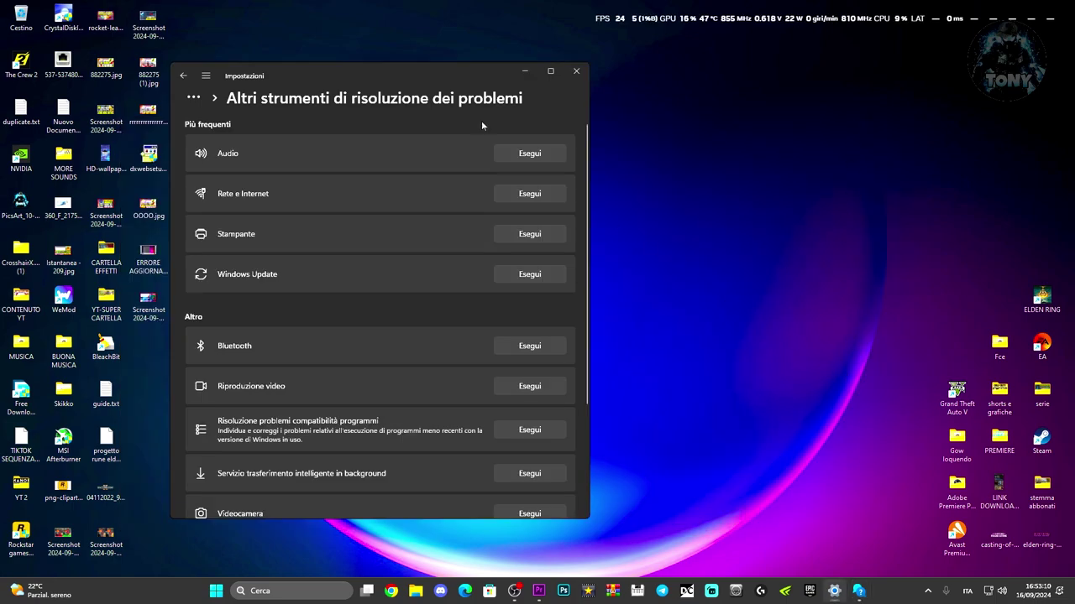
pyautogui.click(576, 70)
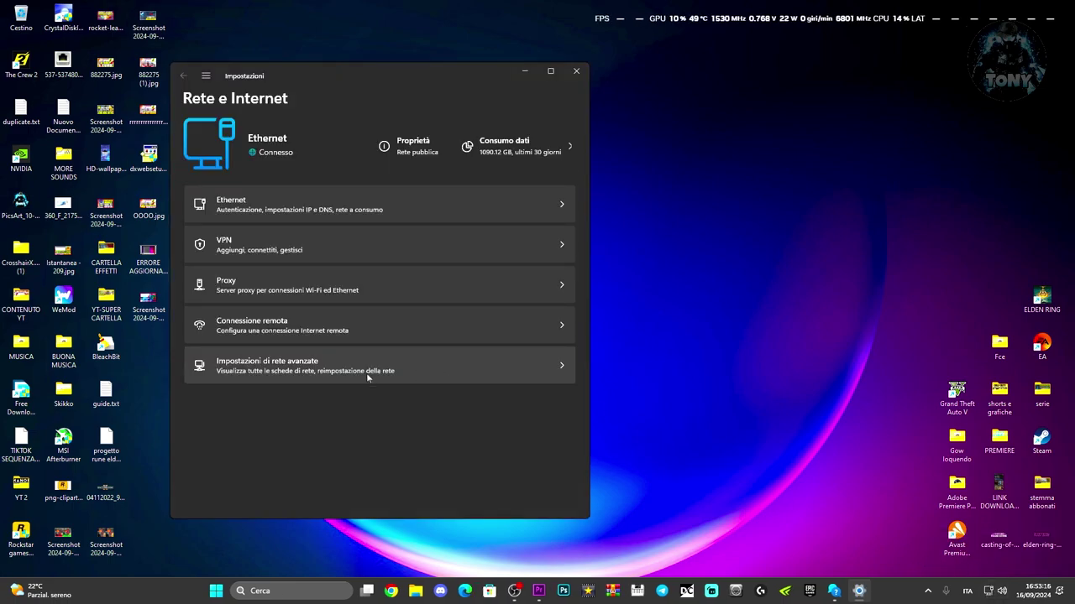
# Open the Internet Protocol Version 4 (TCP/IPv4) properties of the Ethernet adapter from the advanced network settings.
pyautogui.click(367, 375)
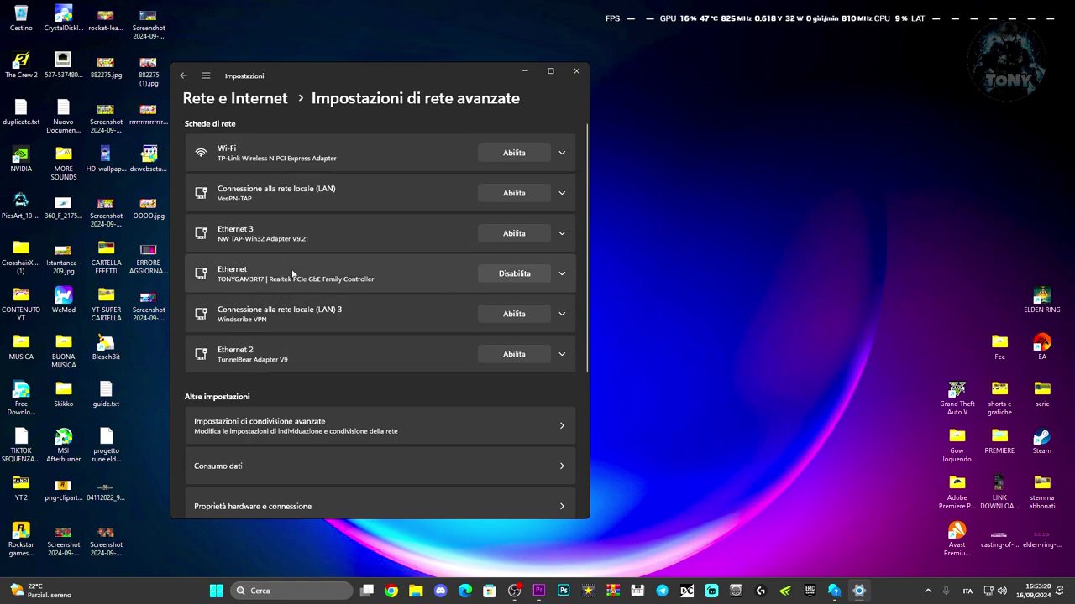
pyautogui.click(340, 277)
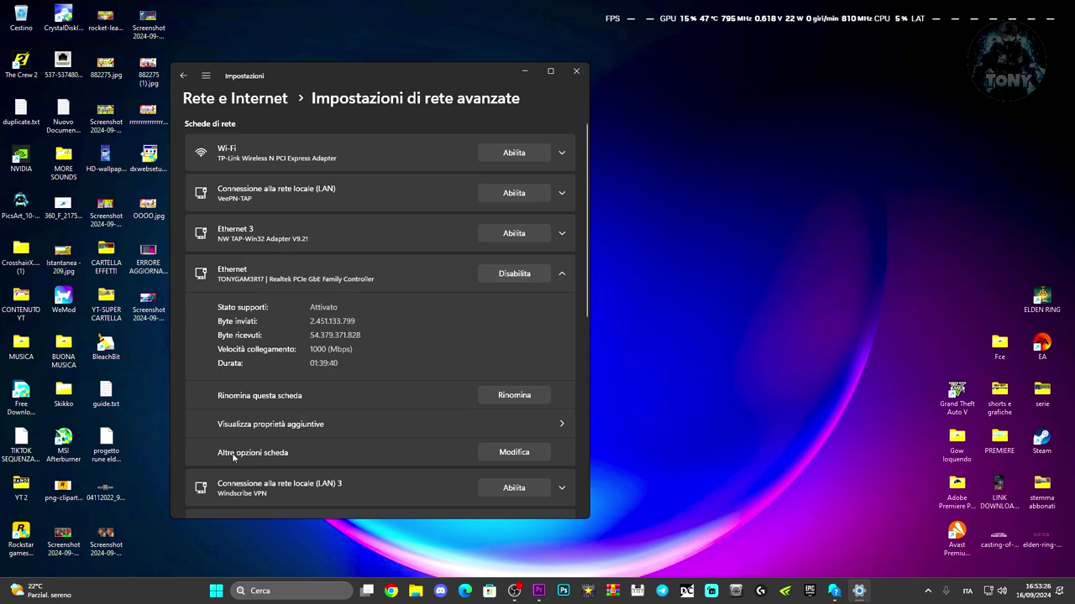
pyautogui.click(518, 455)
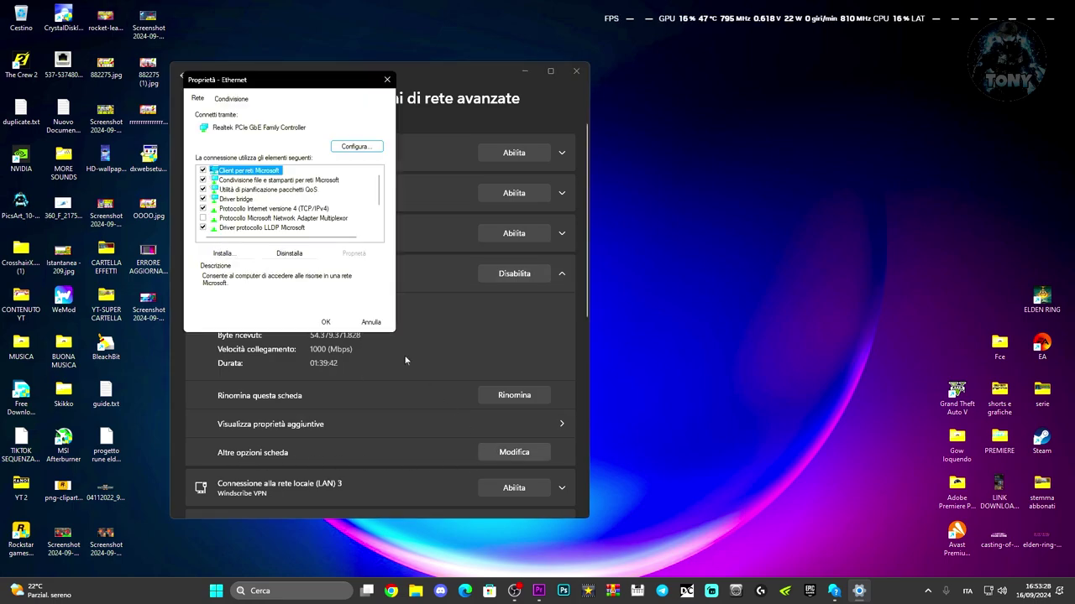
pyautogui.click(299, 209)
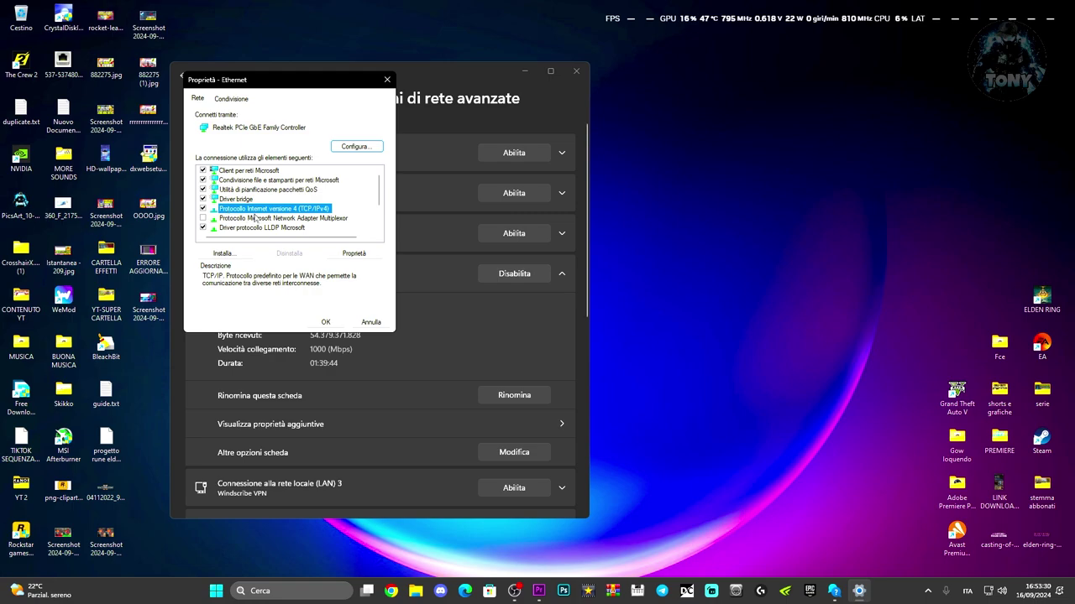
pyautogui.doubleClick(307, 211)
pyautogui.moveTo(295, 126); pyautogui.dragTo(686, 146)
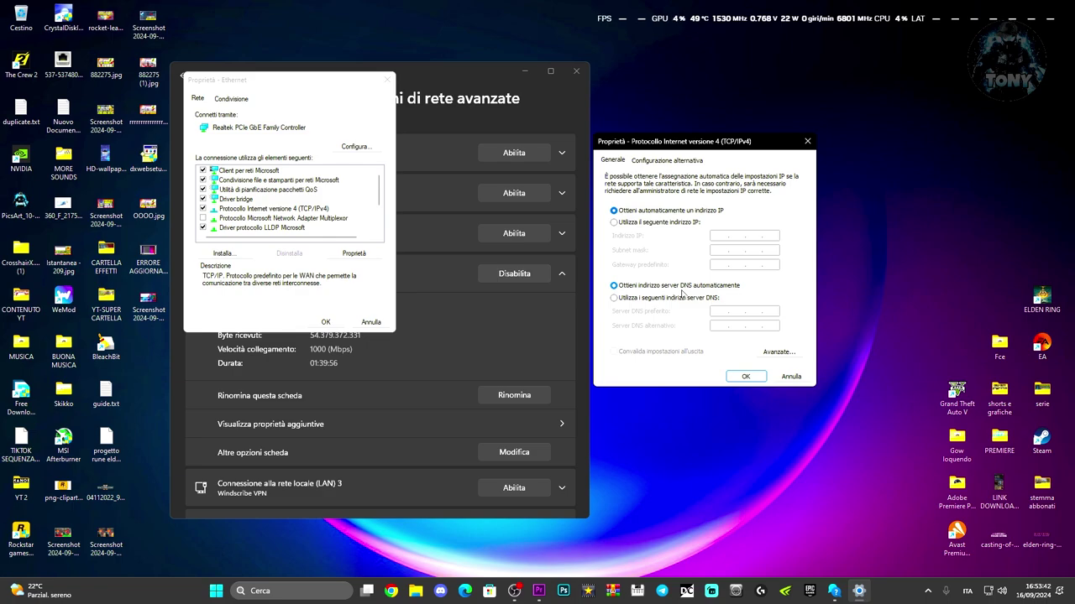
# Enter manual DNS servers for IPv4, with 1.1.1.1 as preferred and 1.0.0.1 as alternate.
pyautogui.click(614, 298)
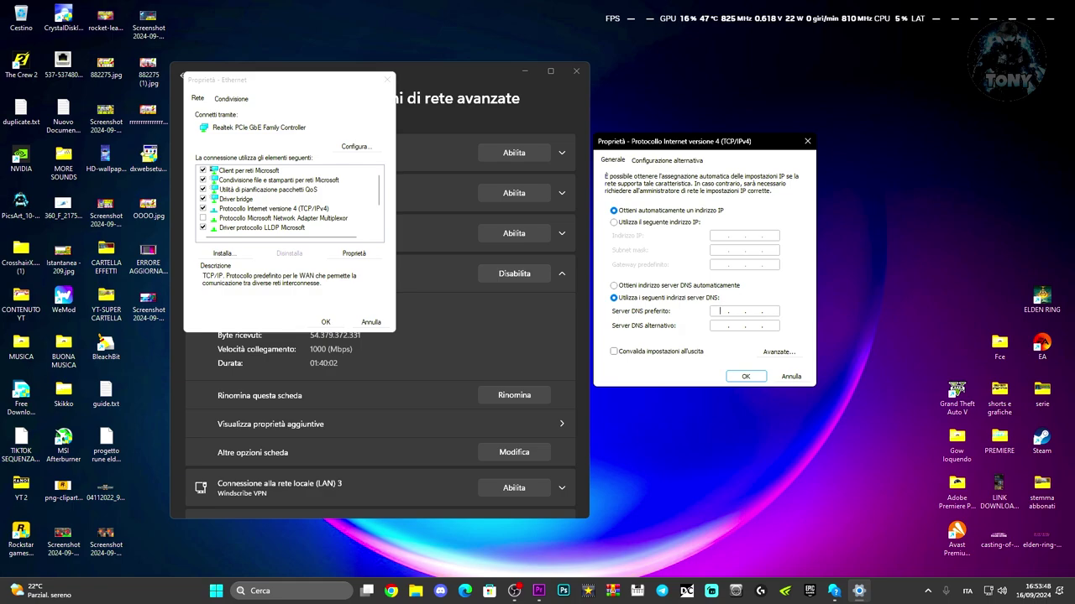
pyautogui.click(721, 310)
pyautogui.write('1.1.1.1')
pyautogui.press('Tab')
pyautogui.write('1.0.0.1')
# Set IPv4 to obtain the DNS server address automatically, apply the adapter properties and close Settings.
pyautogui.click(615, 287)
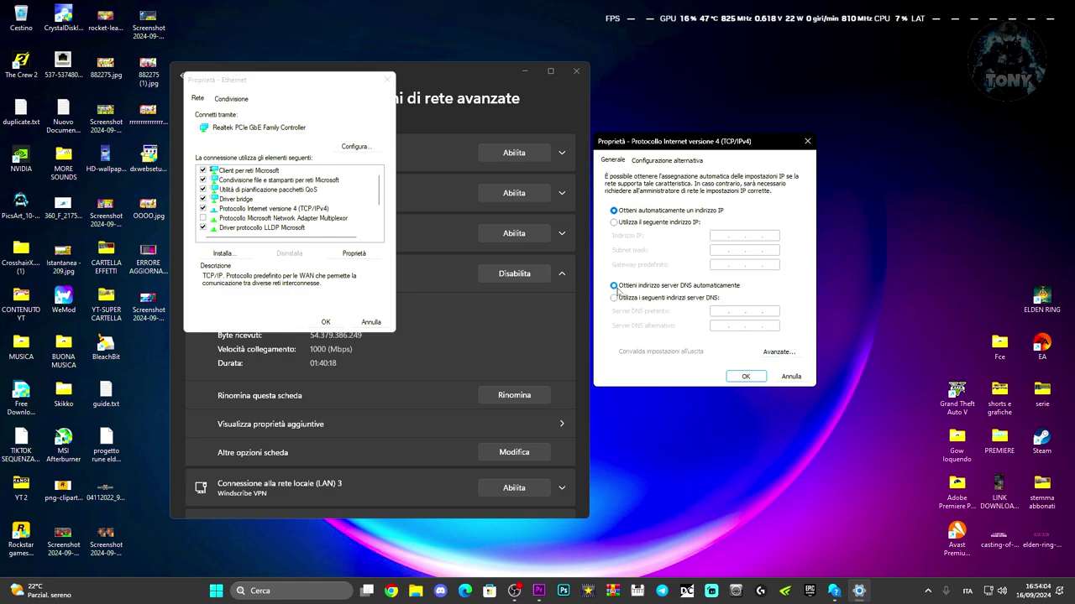
pyautogui.click(745, 376)
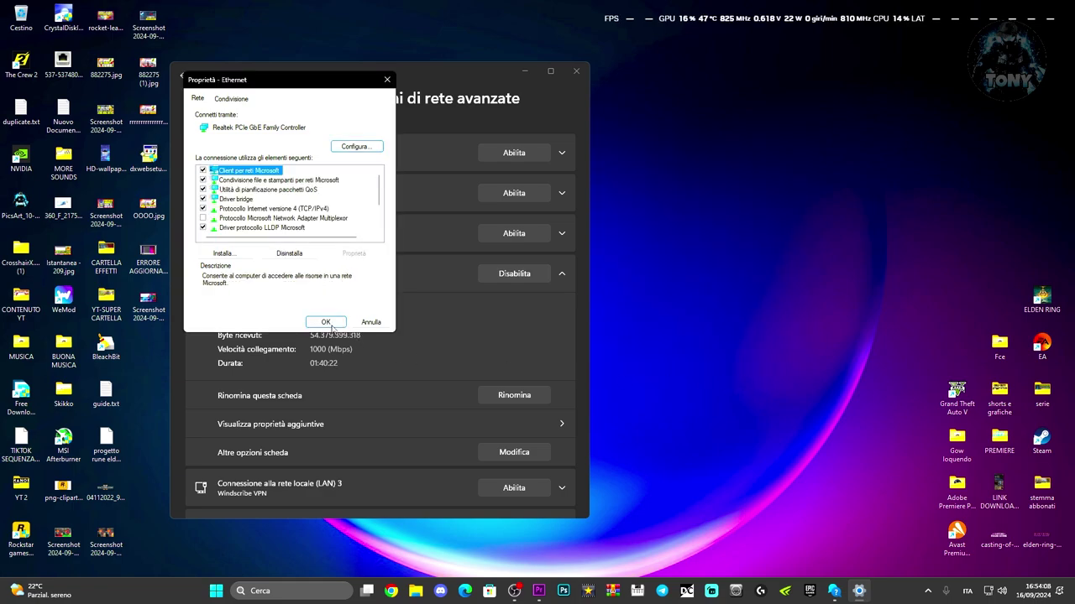
pyautogui.click(326, 321)
pyautogui.hotkey('alt', 'F4')
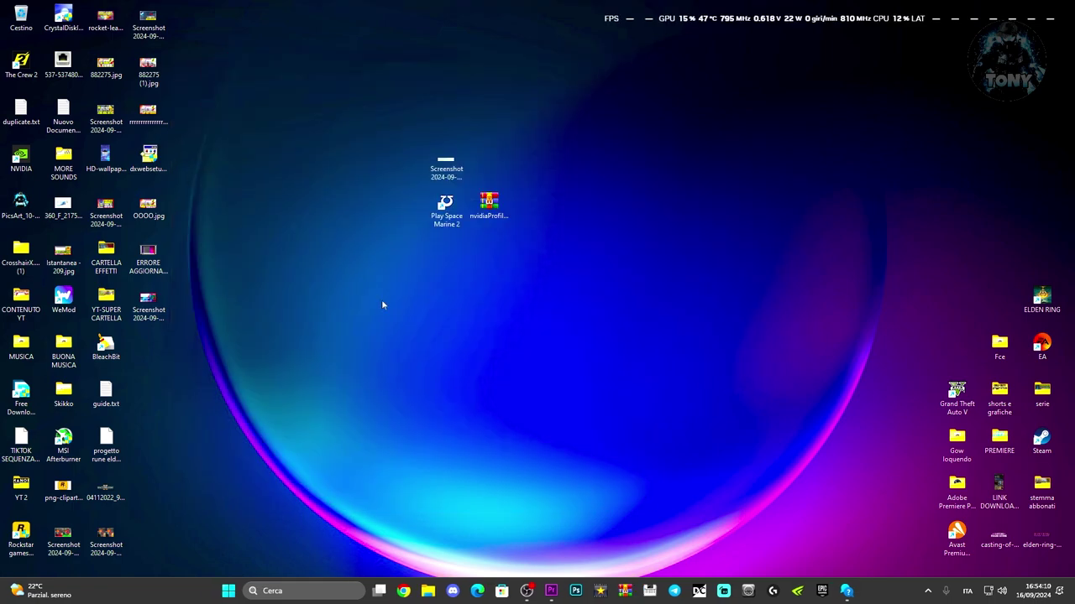
# Open Device Manager and bring the adapters under Schede di rete into view.
pyautogui.rightClick(228, 591)
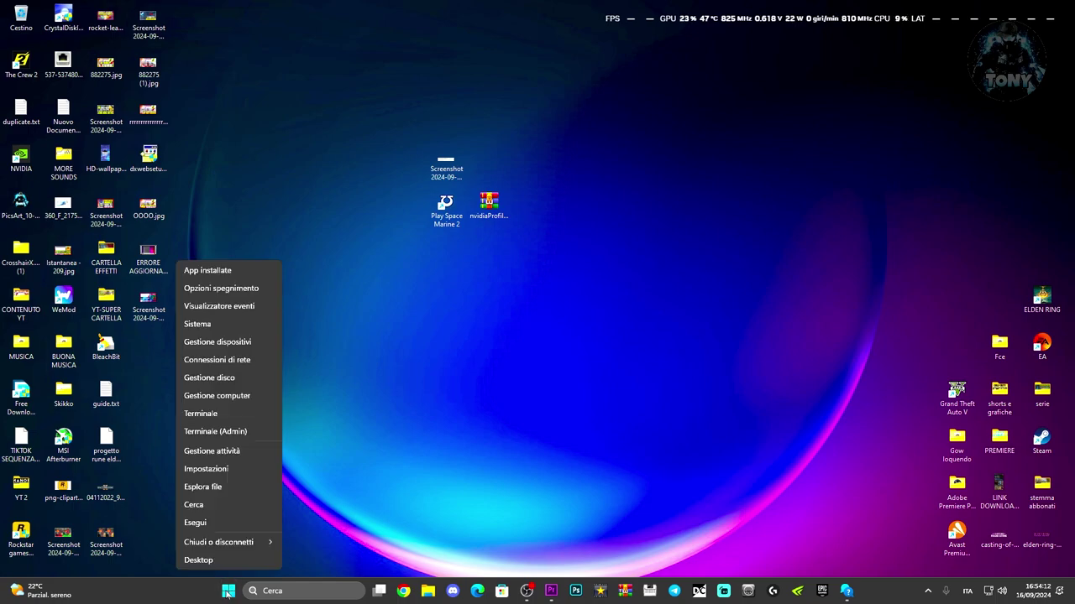
pyautogui.click(215, 340)
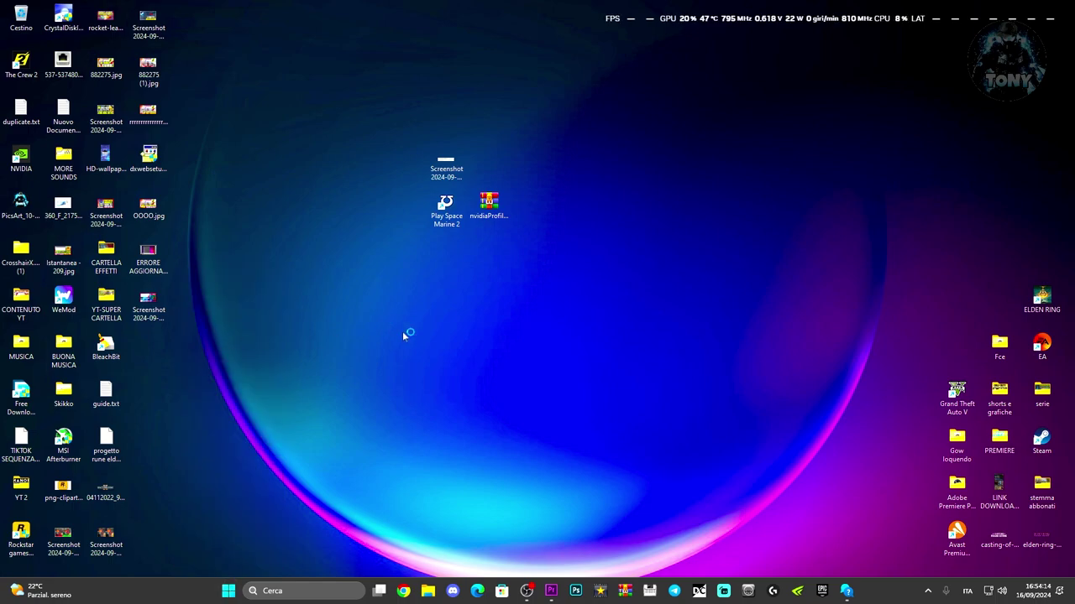
pyautogui.moveTo(246, 34); pyautogui.dragTo(586, 84)
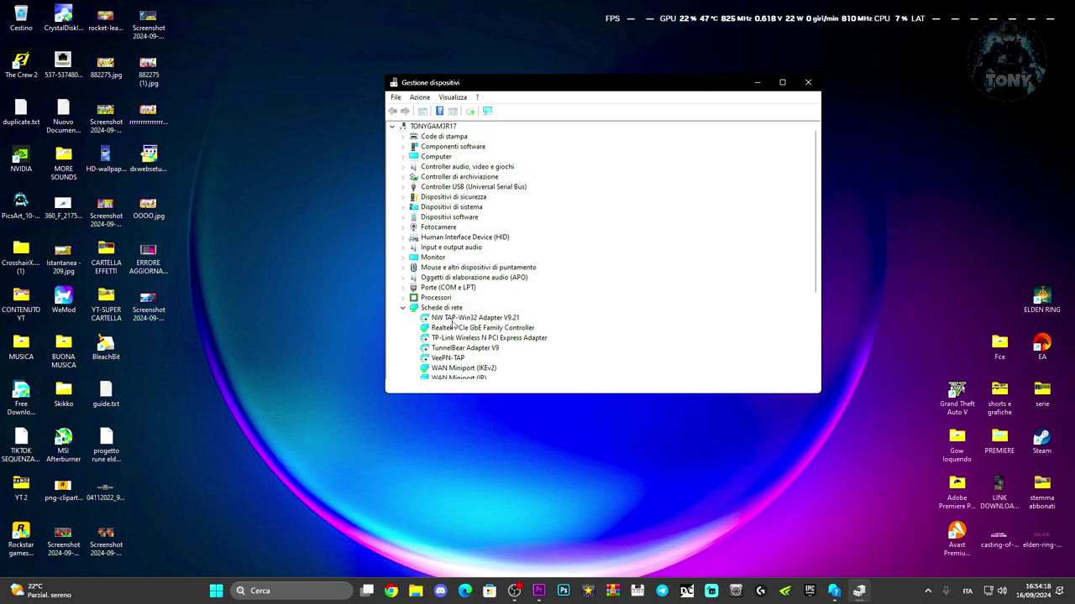
pyautogui.scroll(-3, 451, 327)
pyautogui.scroll(-2, 451, 328)
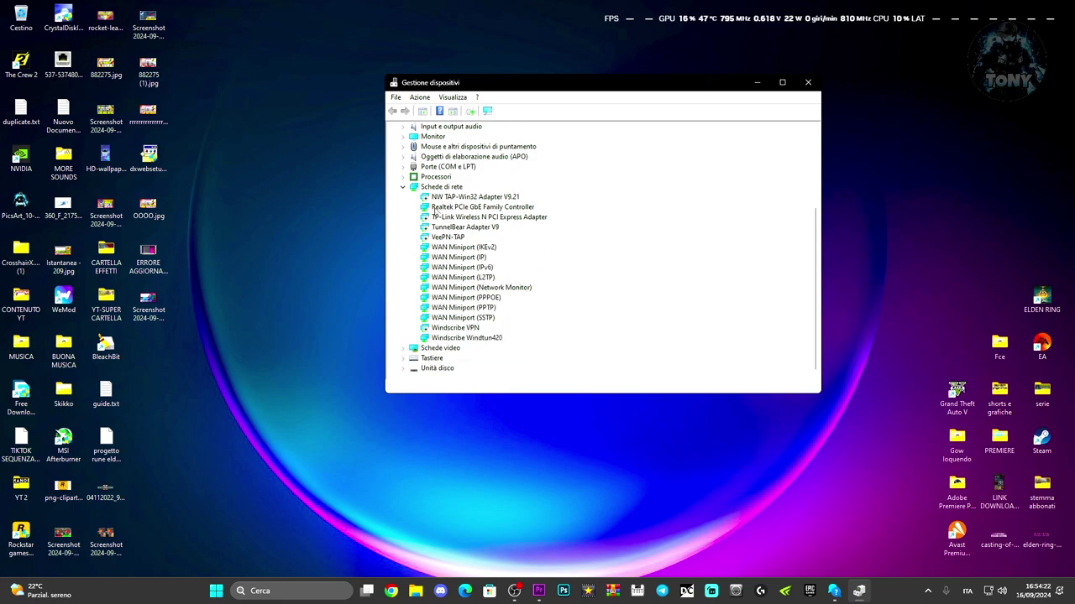
# Update the Realtek PCIe GbE Family Controller with the locally available Controller Ethernet Realtek(R) PCI(e) driver, then close Device Manager.
pyautogui.click(455, 210)
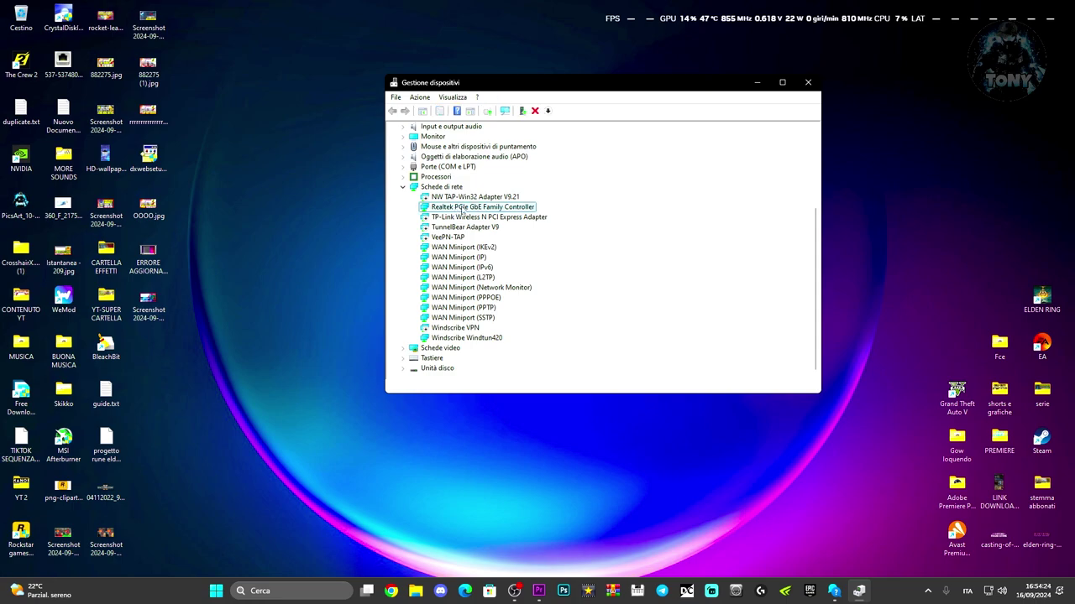
pyautogui.rightClick(450, 212)
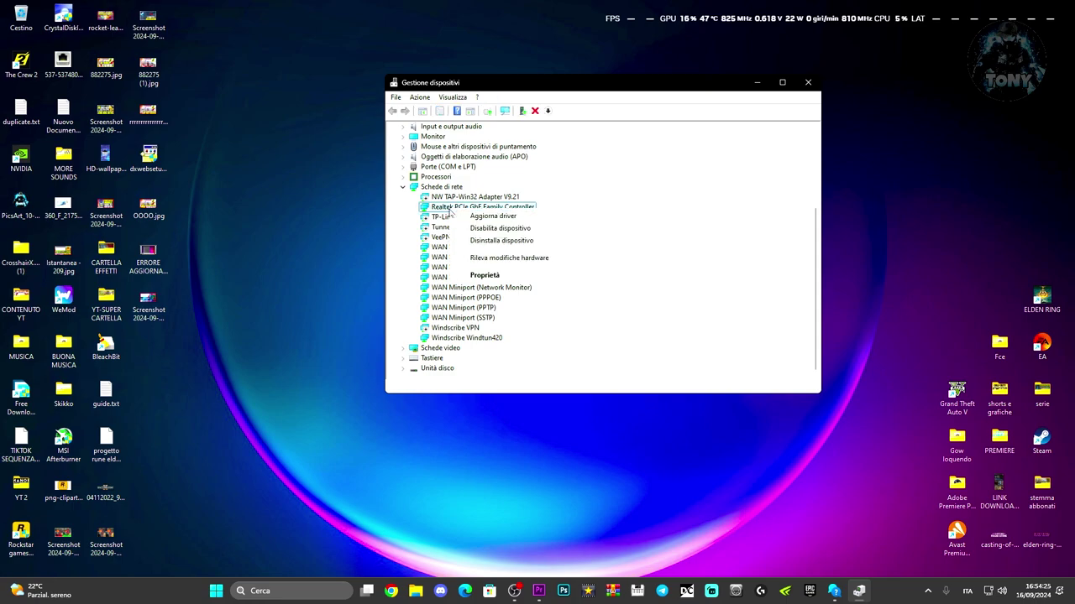
pyautogui.click(493, 220)
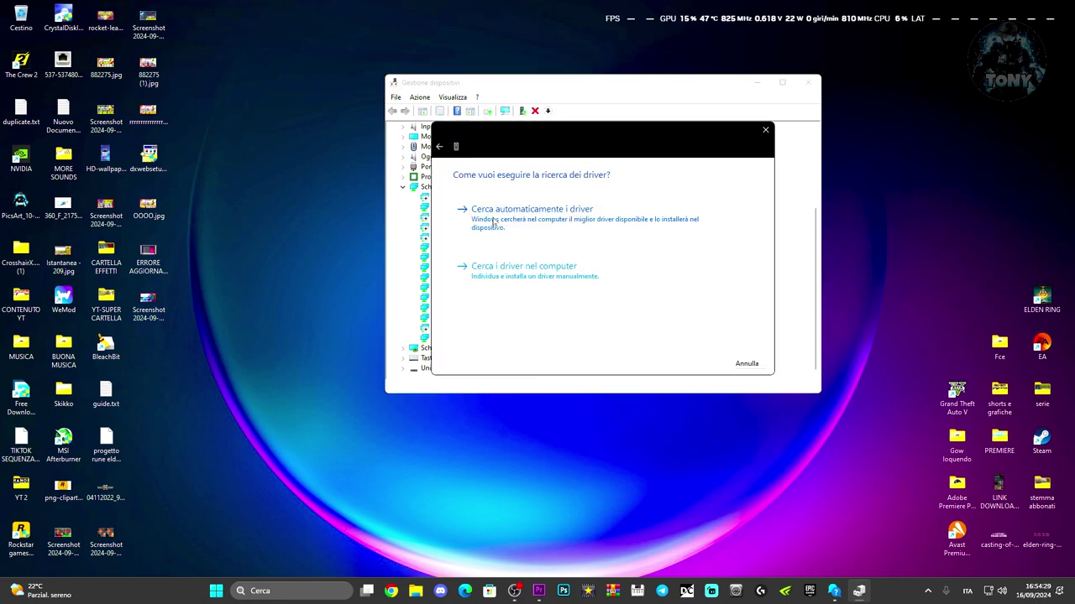
pyautogui.click(525, 267)
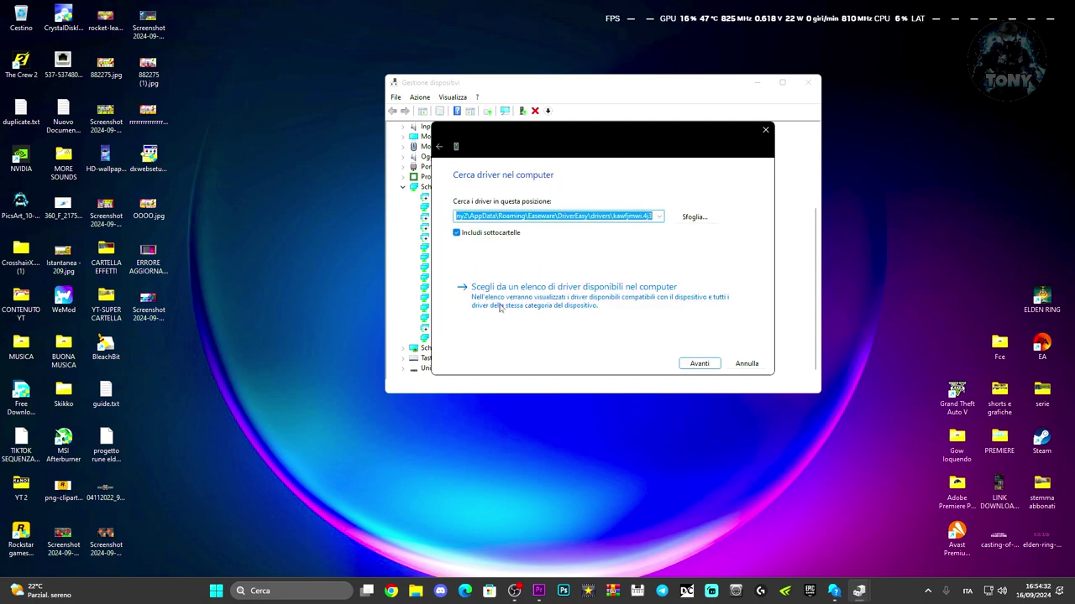
pyautogui.click(544, 301)
pyautogui.click(502, 268)
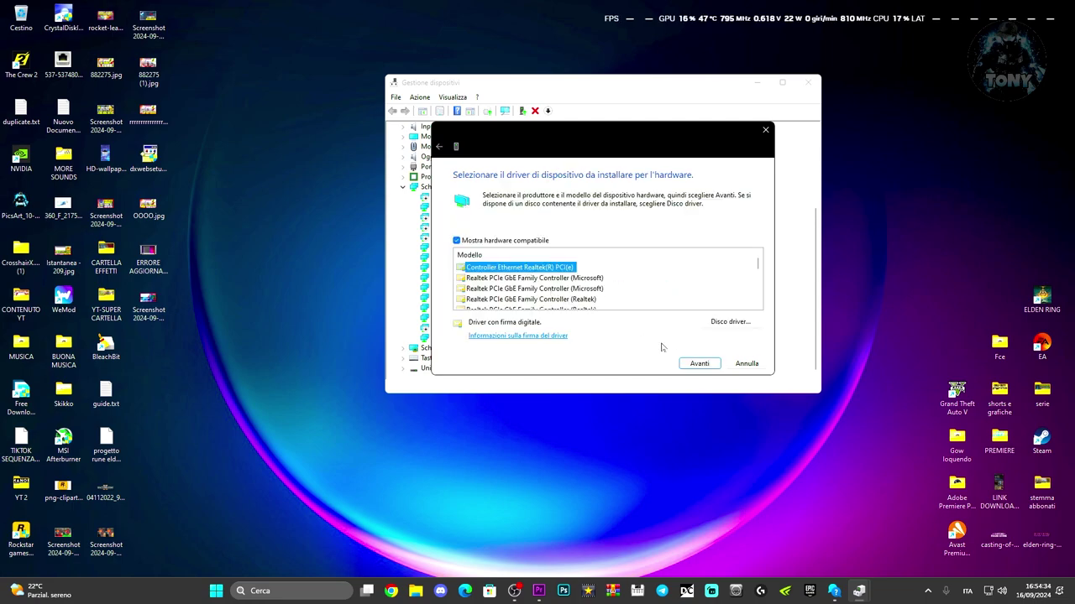
pyautogui.click(697, 363)
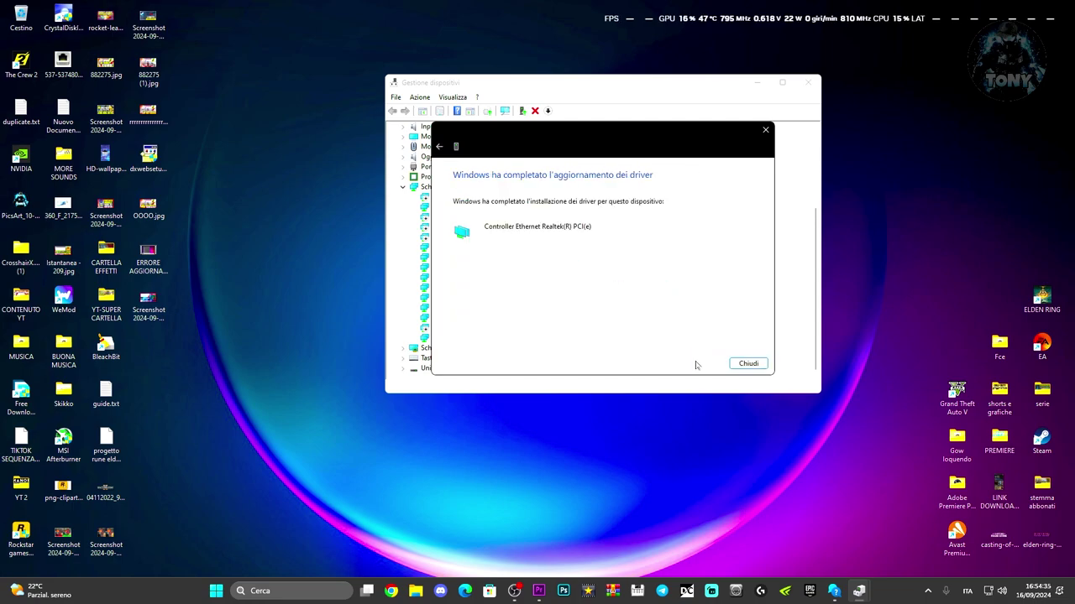
pyautogui.click(744, 368)
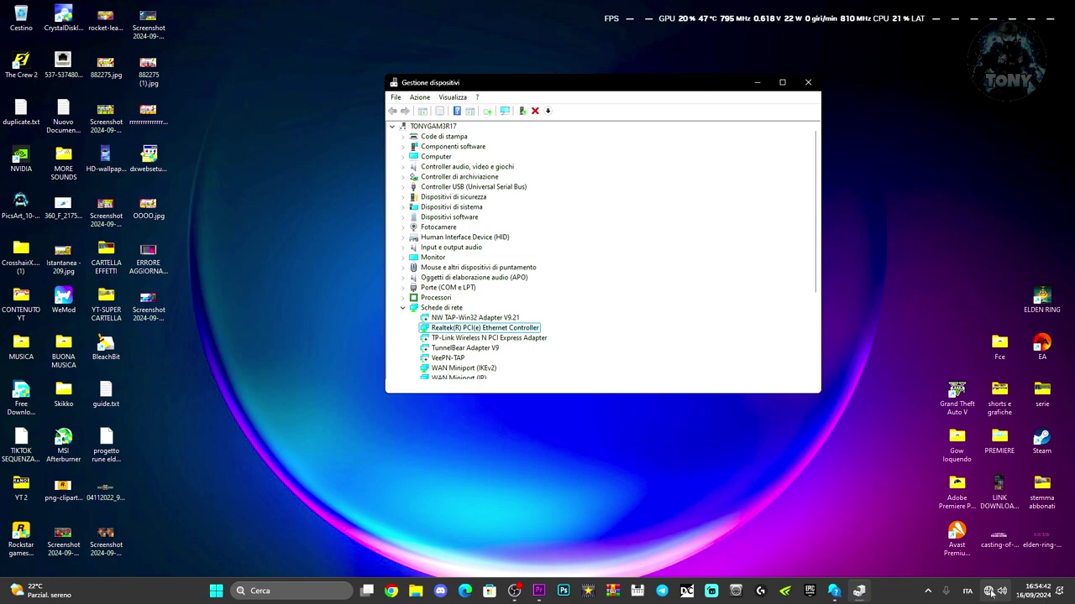
pyautogui.moveTo(986, 594)
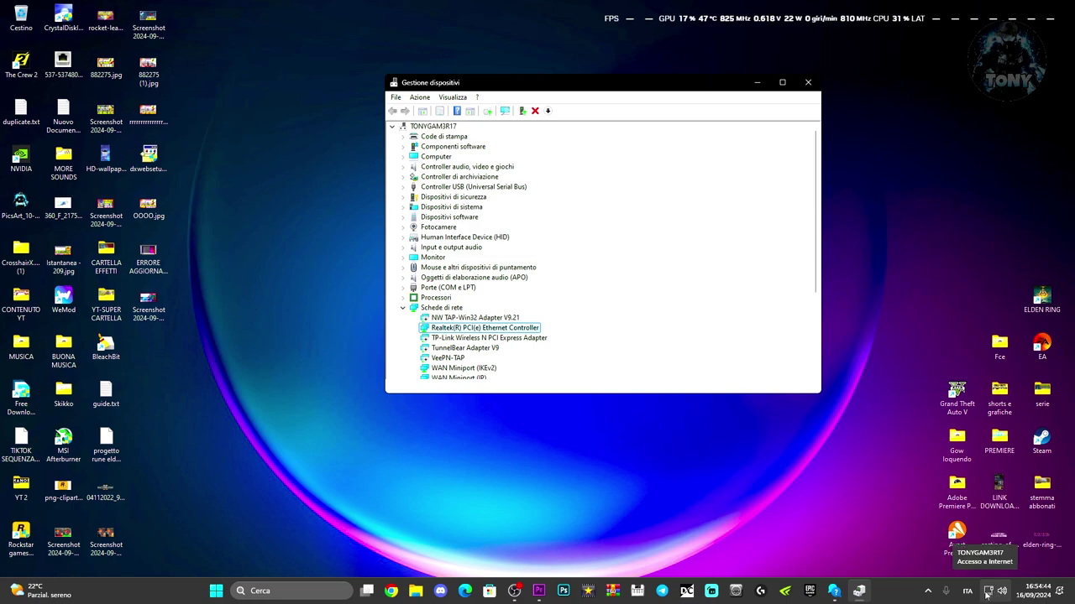
pyautogui.click(807, 82)
# Search for CMD and open a Command Prompt window in the middle of the desktop.
pyautogui.click(301, 590)
pyautogui.write('CMD')
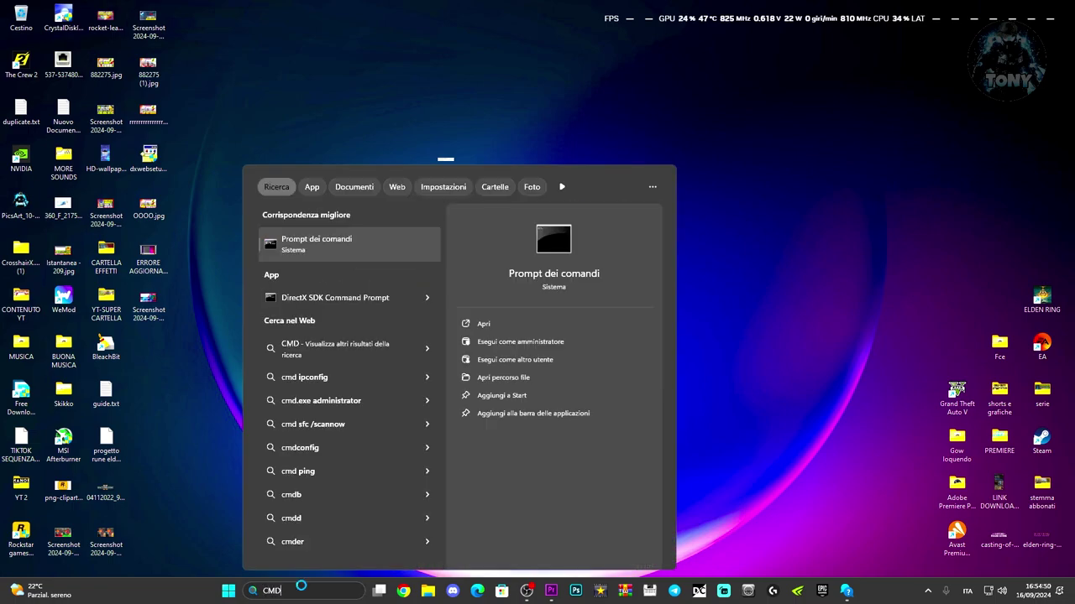
pyautogui.click(322, 252)
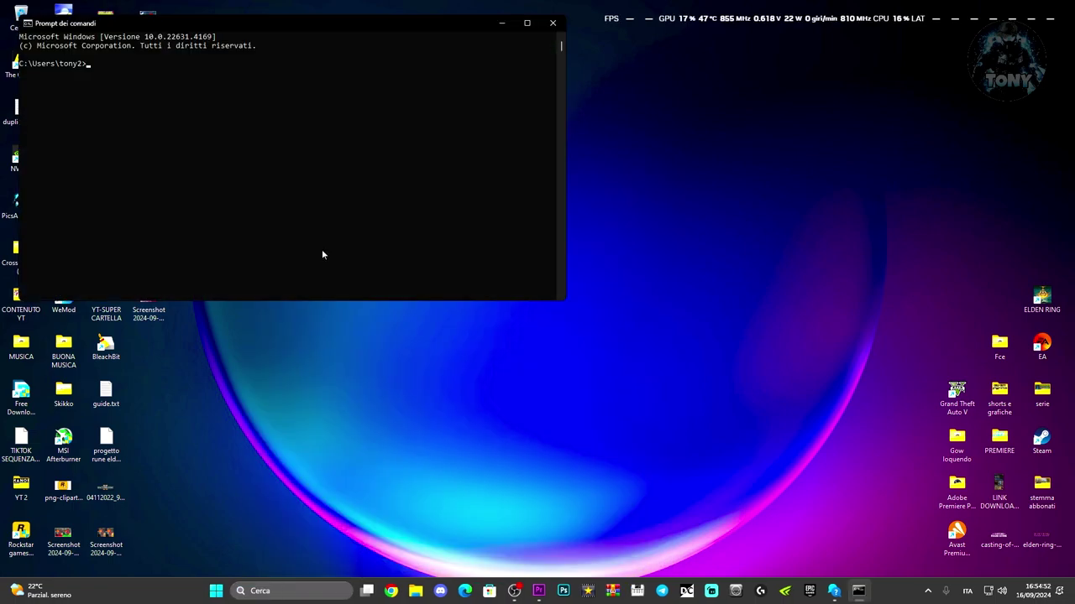
pyautogui.moveTo(183, 14); pyautogui.dragTo(524, 150)
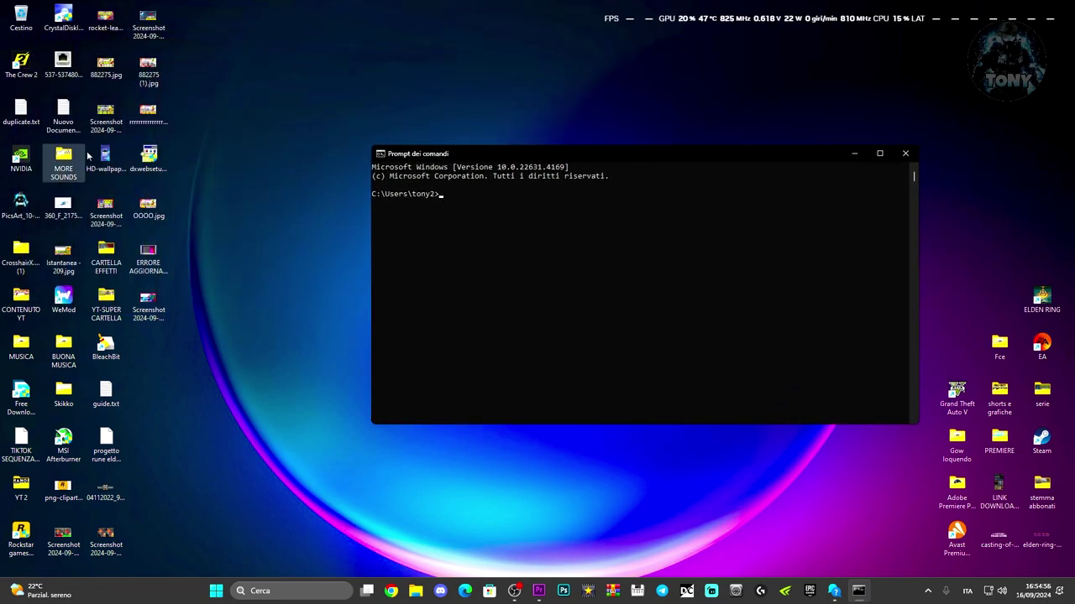
# Open Nuovo Documento di testo.txt at the ipconfig commands and arrange it beside the Command Prompt without overlap.
pyautogui.doubleClick(60, 117)
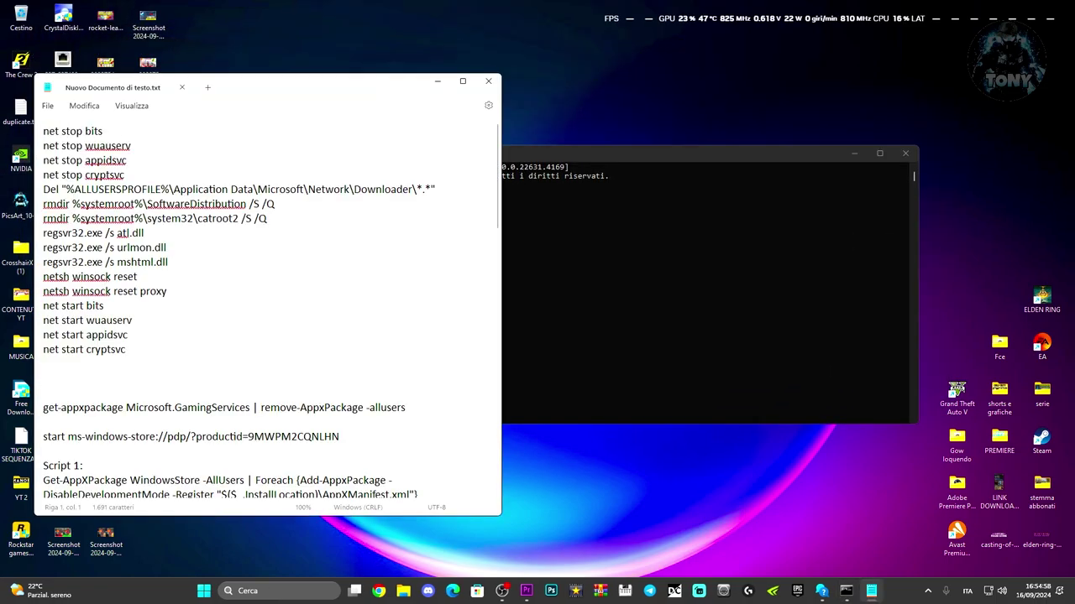
pyautogui.scroll(-20, 316, 310)
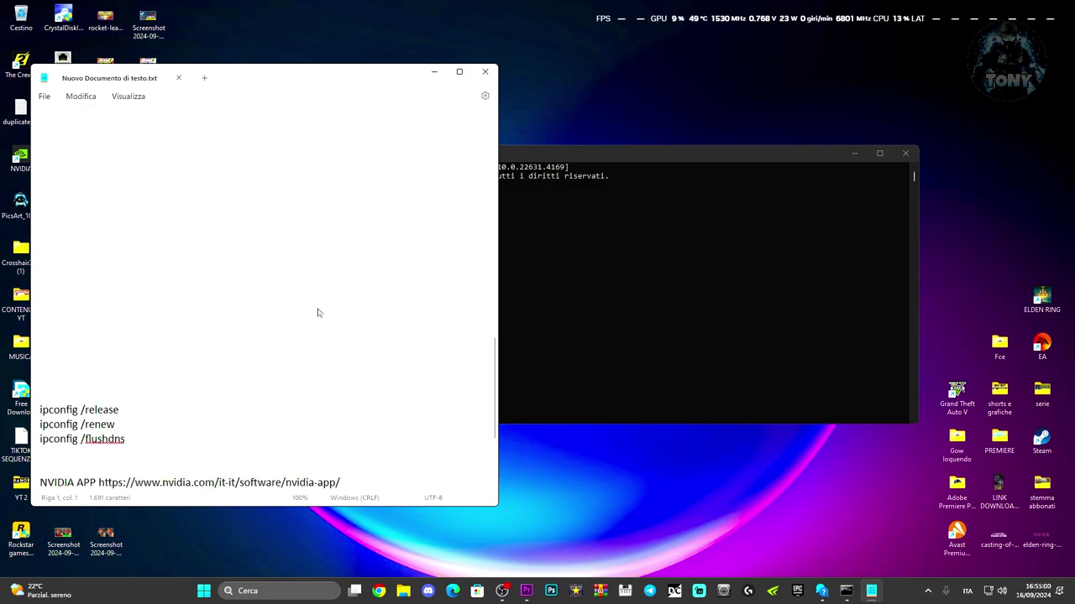
pyautogui.moveTo(612, 150); pyautogui.dragTo(608, 73)
pyautogui.click(302, 73)
pyautogui.moveTo(304, 76); pyautogui.dragTo(875, 237)
pyautogui.moveTo(670, 102); pyautogui.dragTo(335, 101)
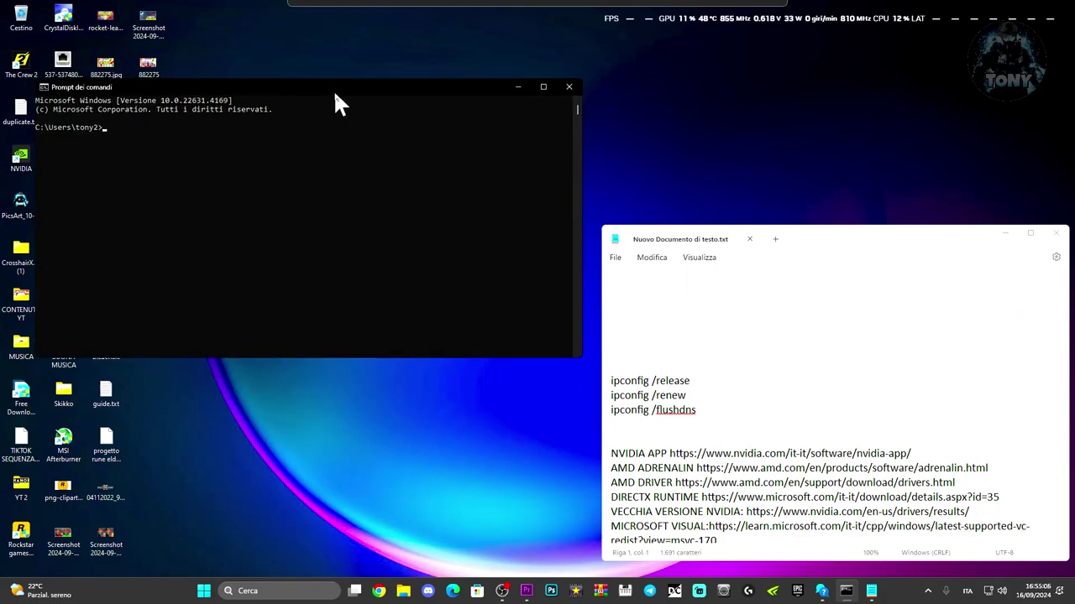
# Move the Nuovo Documento di testo.txt window partly over the Command Prompt, leaving its input line exposed.
pyautogui.hotkey('ctrl', 'Home')
pyautogui.moveTo(792, 240); pyautogui.dragTo(412, 112)
pyautogui.click(390, 158)
# Copy the ipconfig /release command from the text file and run it in the Command Prompt.
pyautogui.scroll(-13, 399, 219)
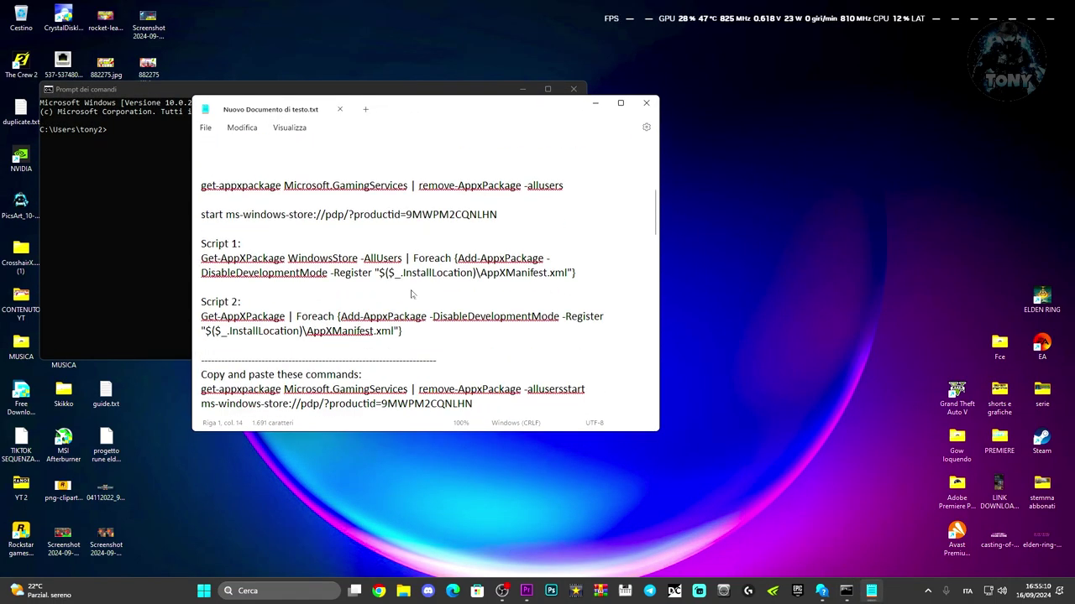
pyautogui.scroll(6, 411, 293)
pyautogui.scroll(-4, 411, 293)
pyautogui.moveTo(282, 210); pyautogui.dragTo(200, 208)
pyautogui.rightClick(225, 210)
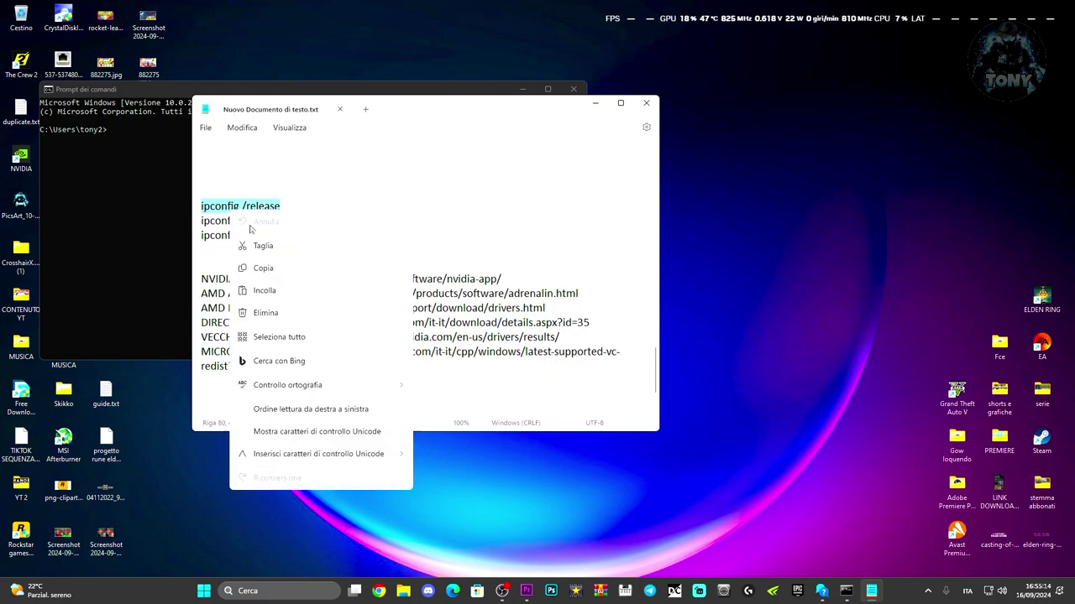
pyautogui.click(257, 262)
pyautogui.click(115, 151)
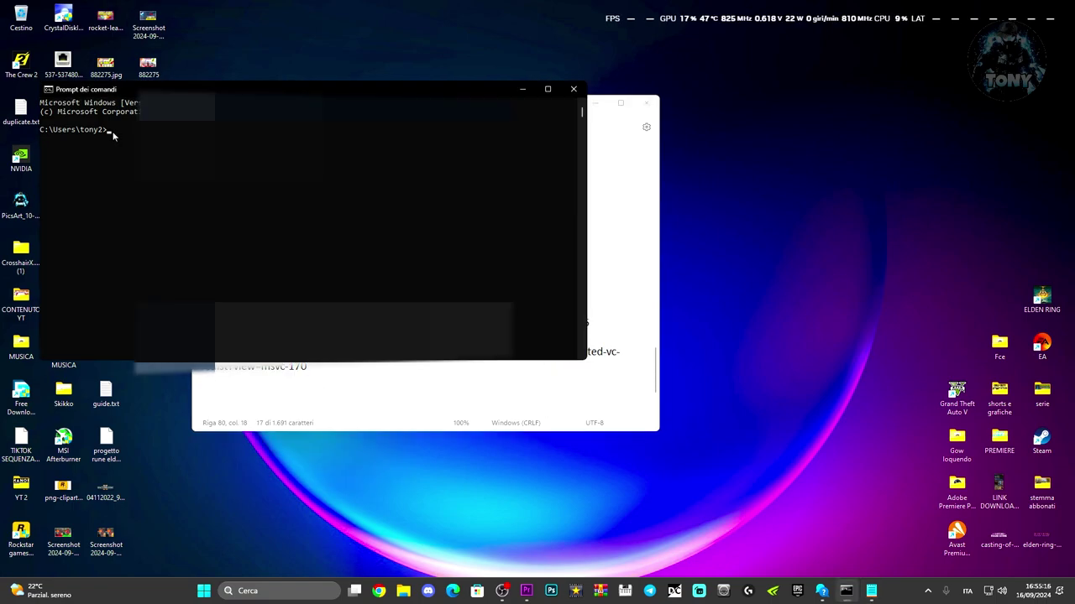
pyautogui.hotkey('ctrl', 'v')
pyautogui.press('Return')
# Copy the ipconfig /renew command from the text file and run it in the Command Prompt.
pyautogui.click(202, 337)
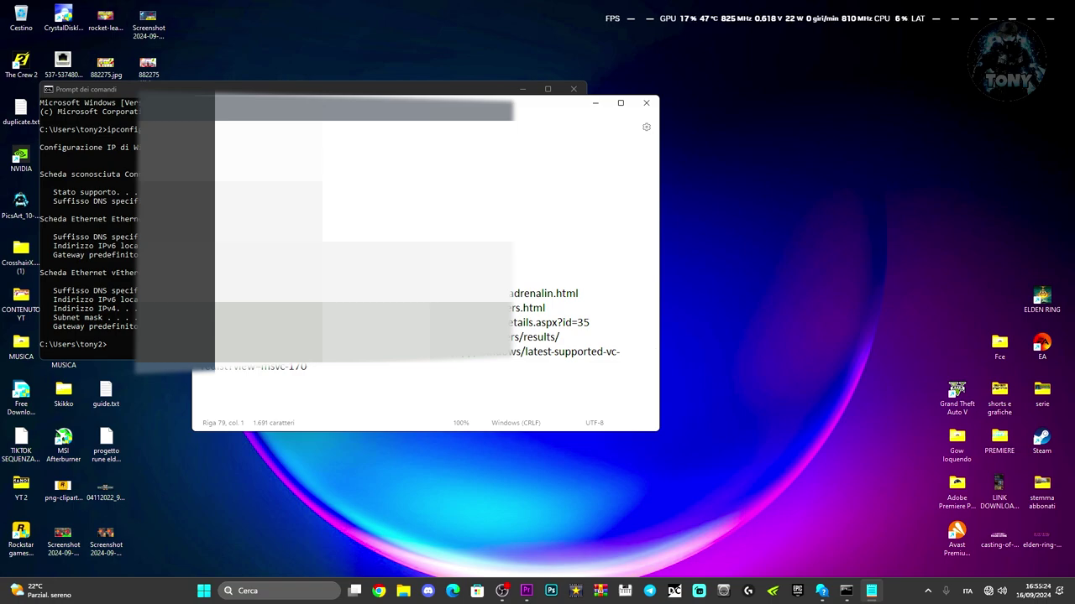
pyautogui.press('Down')
pyautogui.press('Down')
pyautogui.hotkey('shift', 'End')
pyautogui.rightClick(222, 303)
pyautogui.click(252, 352)
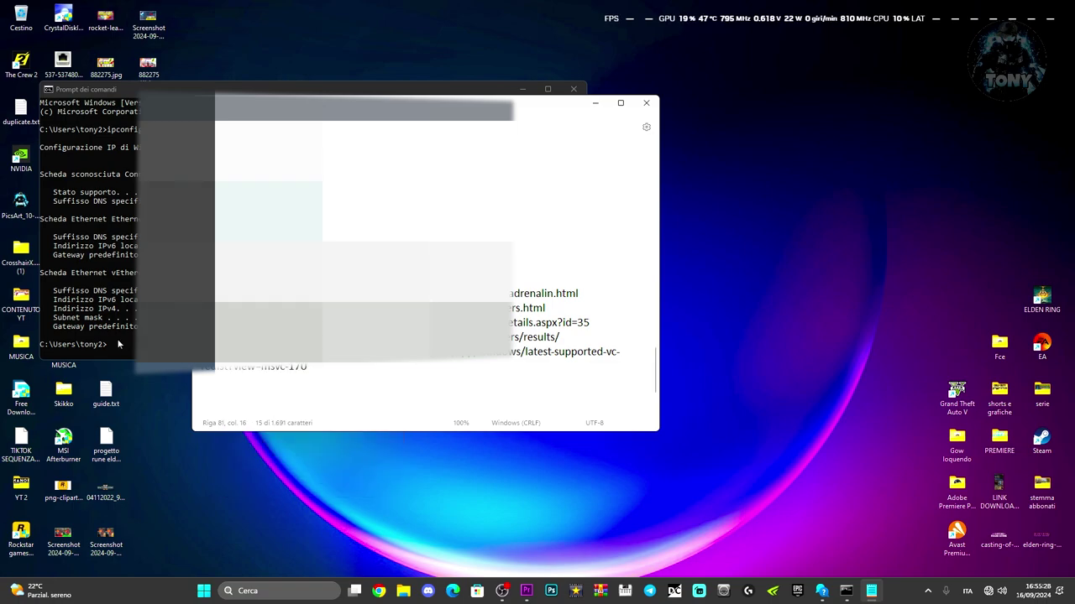
pyautogui.click(118, 344)
pyautogui.rightClick(119, 345)
pyautogui.press('Return')
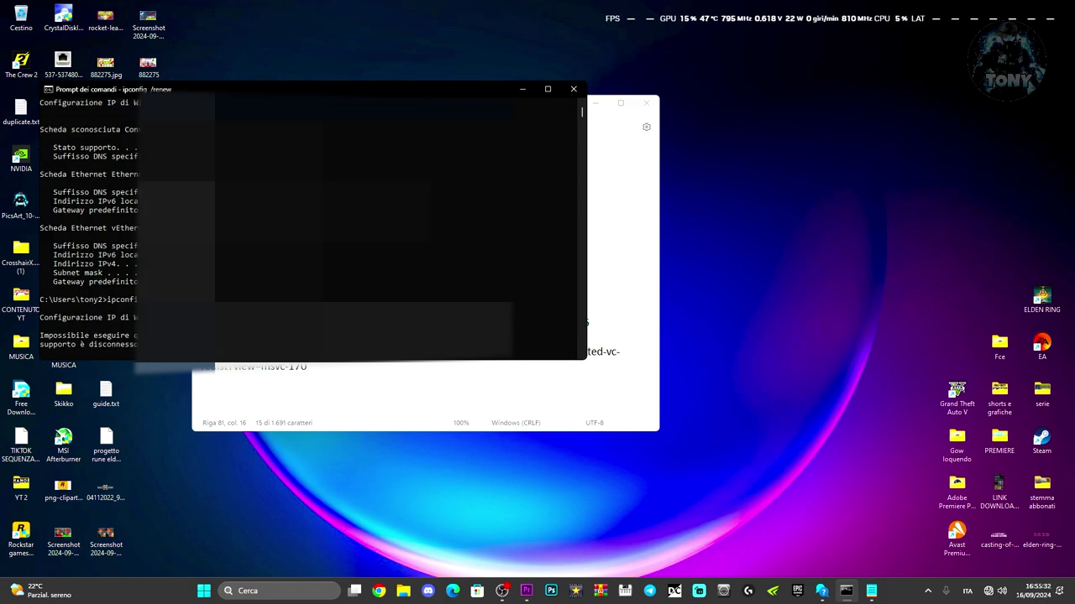
# Copy ipconfig /flushdns from the text file and run it, then close the Command Prompt and minimize the text file.
pyautogui.click(604, 136)
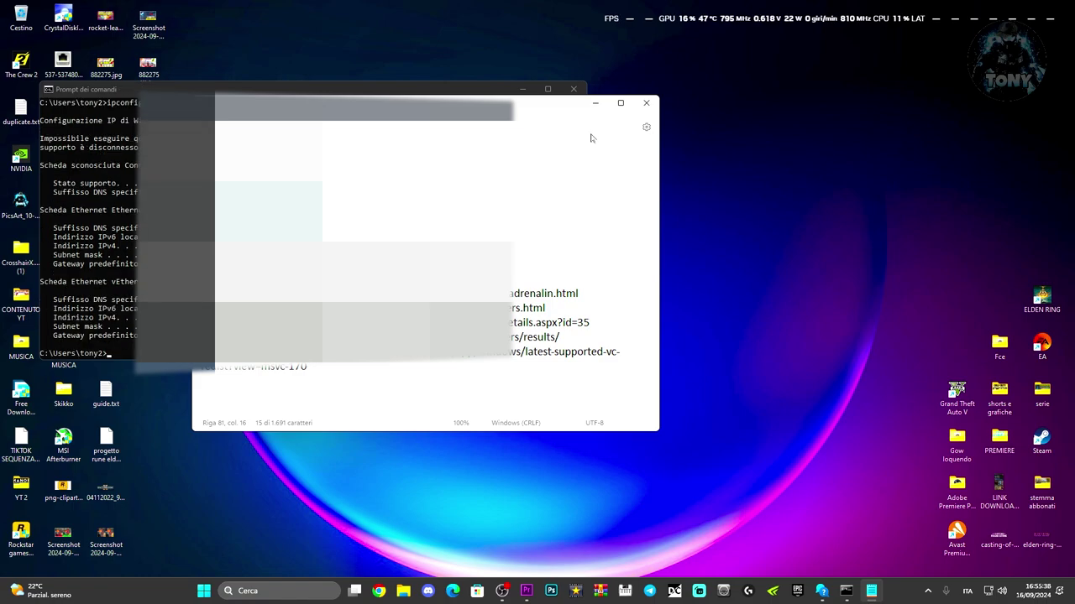
pyautogui.hotkey('ctrl', 'End')
pyautogui.rightClick(220, 244)
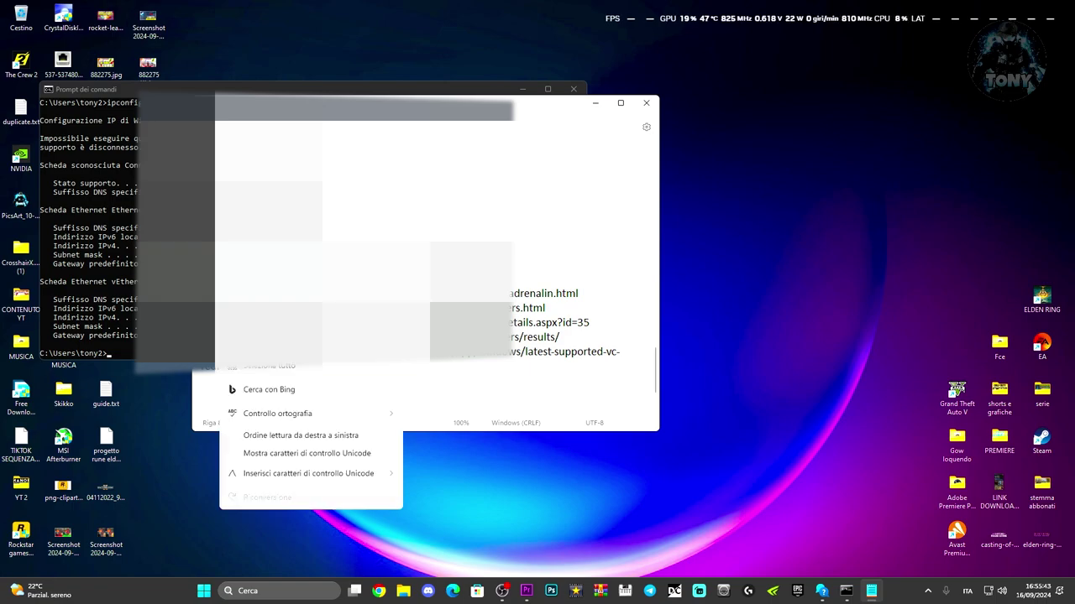
pyautogui.rightClick(111, 358)
pyautogui.press('Return')
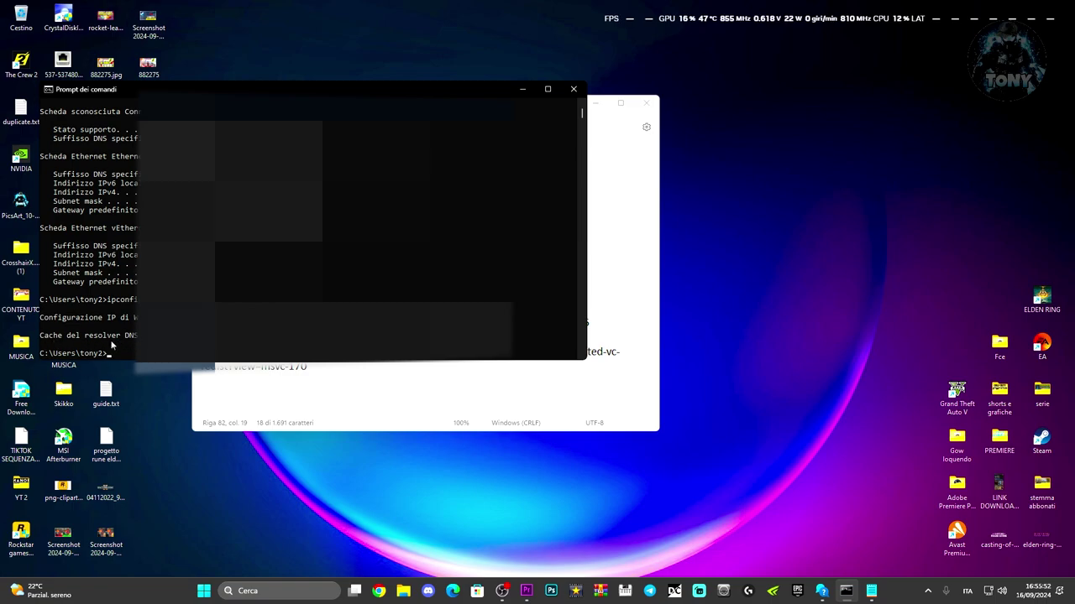
pyautogui.click(573, 90)
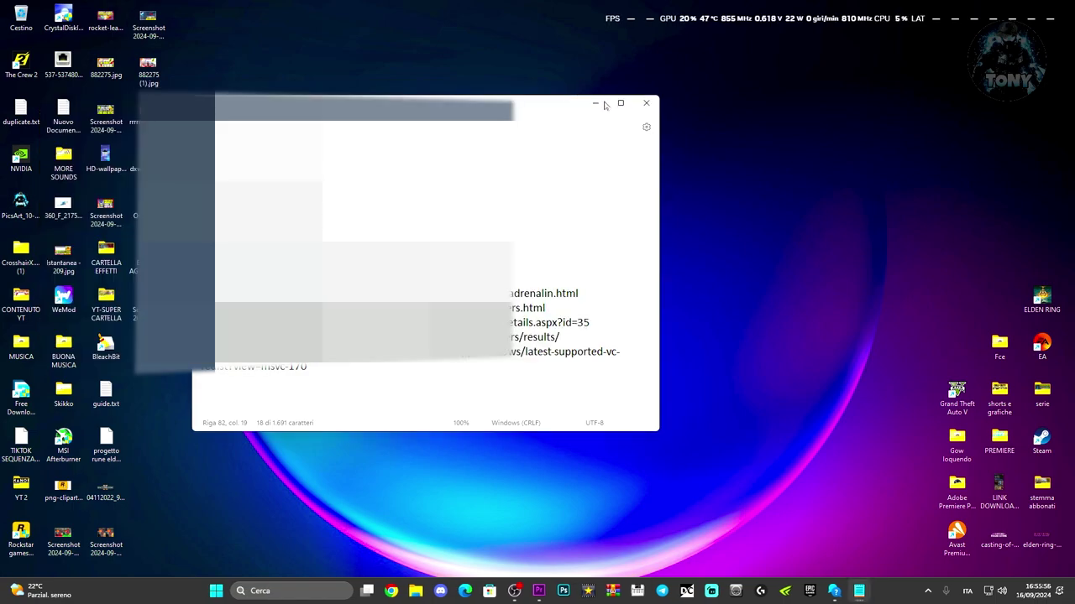
pyautogui.click(597, 103)
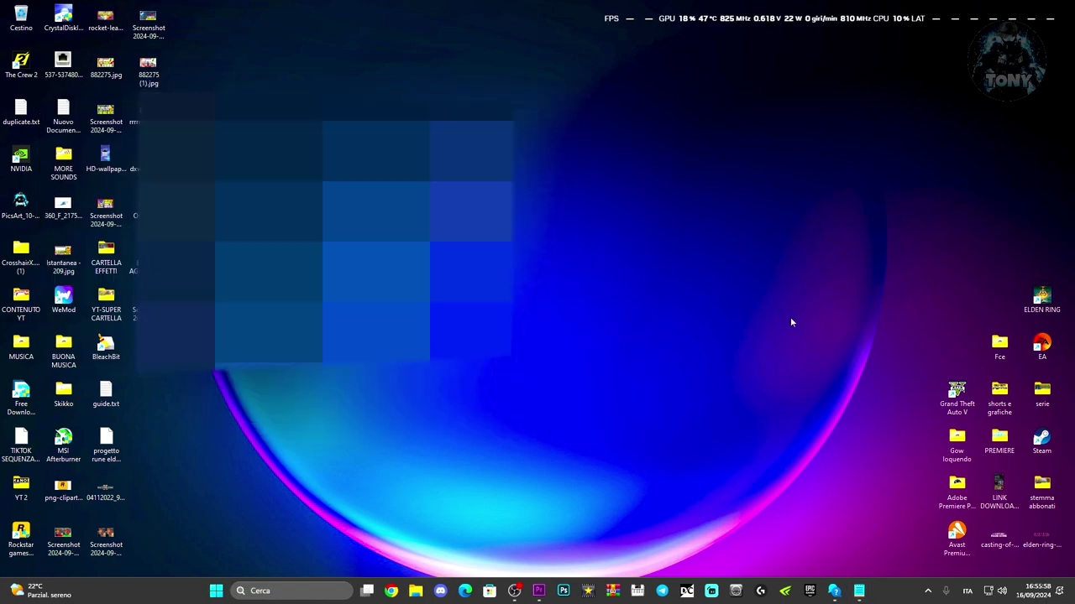
# Open the Ripristino della rete page in the advanced network settings and shift the Settings window slightly.
pyautogui.rightClick(988, 591)
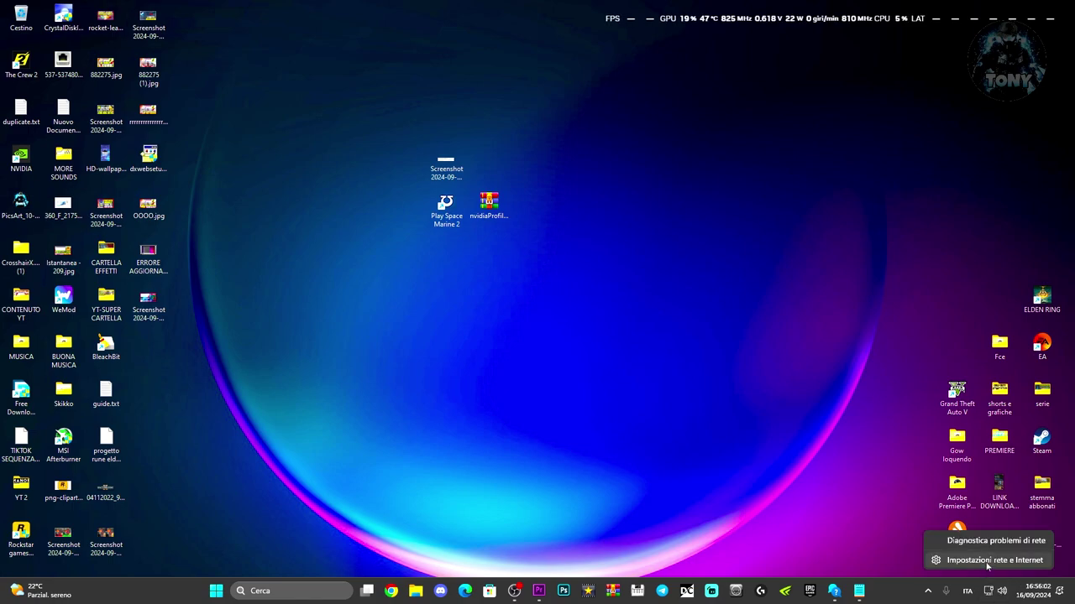
pyautogui.click(987, 561)
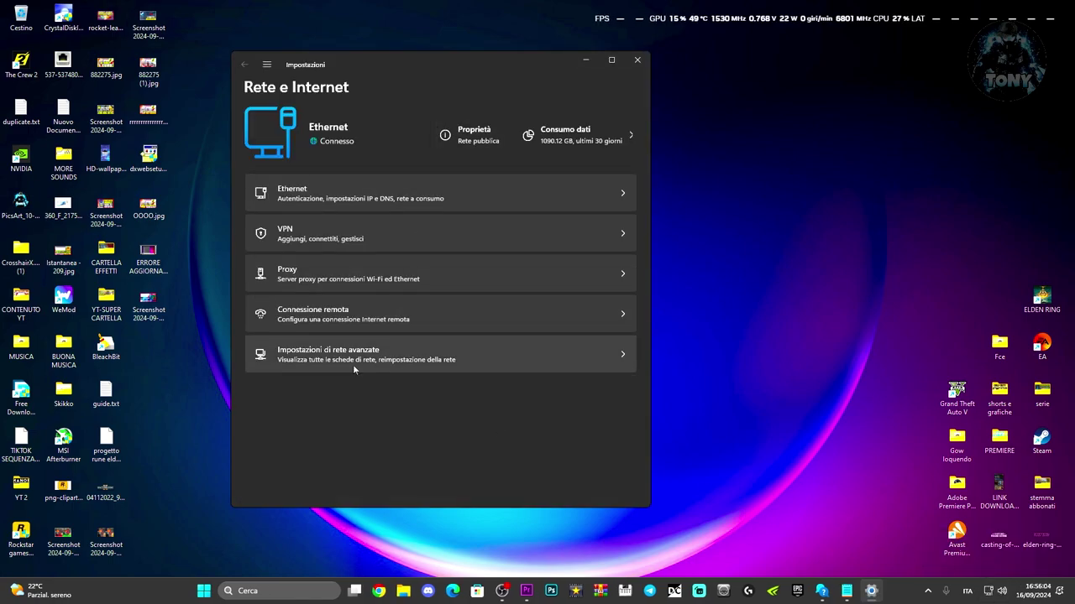
pyautogui.click(400, 357)
pyautogui.scroll(-5, 420, 344)
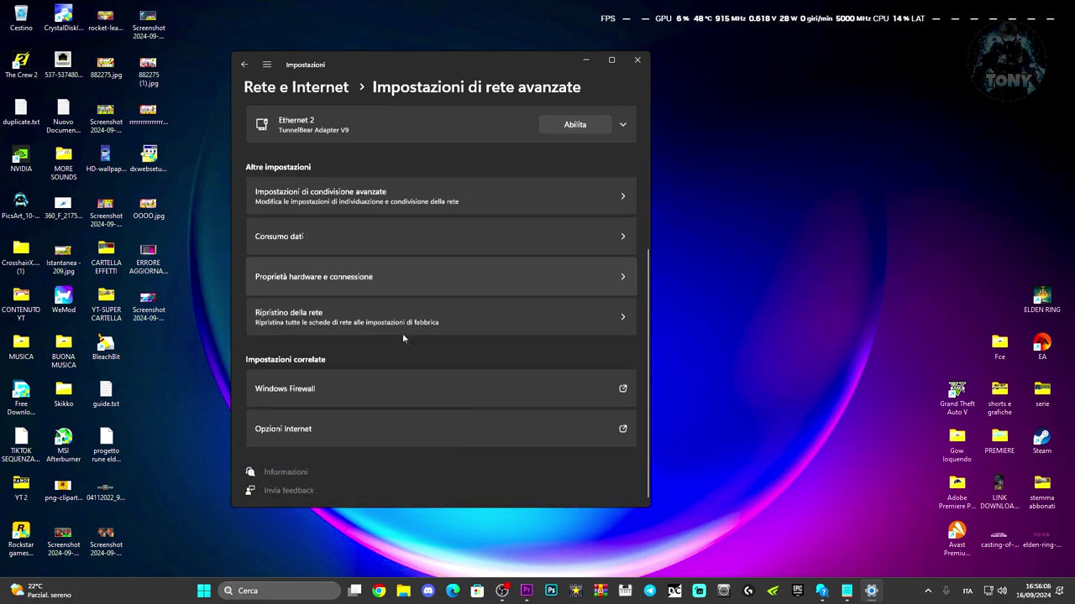
pyautogui.click(433, 315)
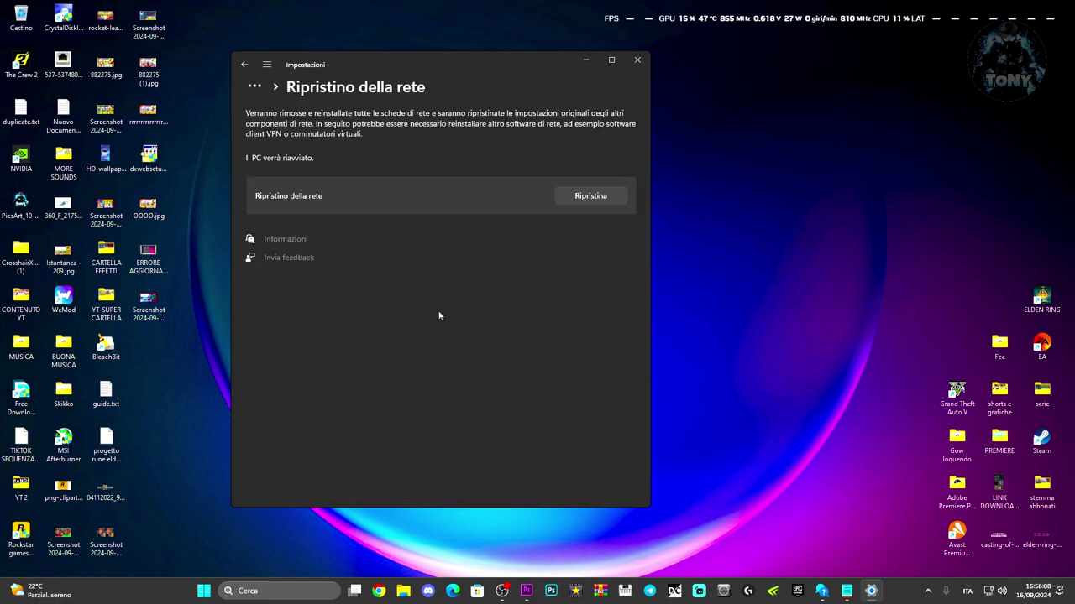
pyautogui.moveTo(459, 58); pyautogui.dragTo(486, 61)
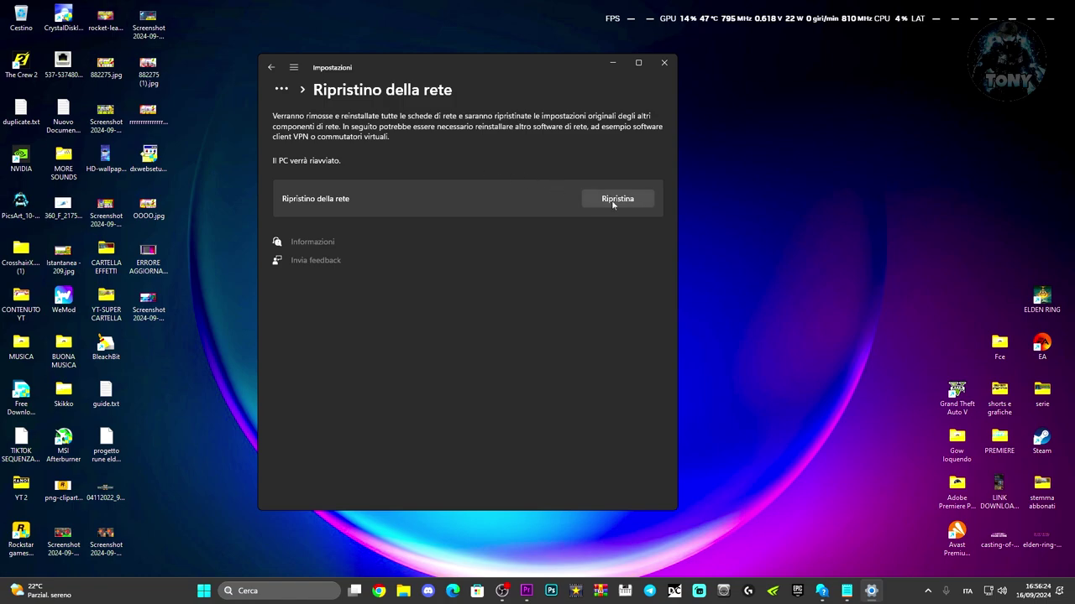
# Show the Riavvia il sistema power option without restarting the PC, then close the Settings window.
pyautogui.click(204, 590)
pyautogui.click(677, 552)
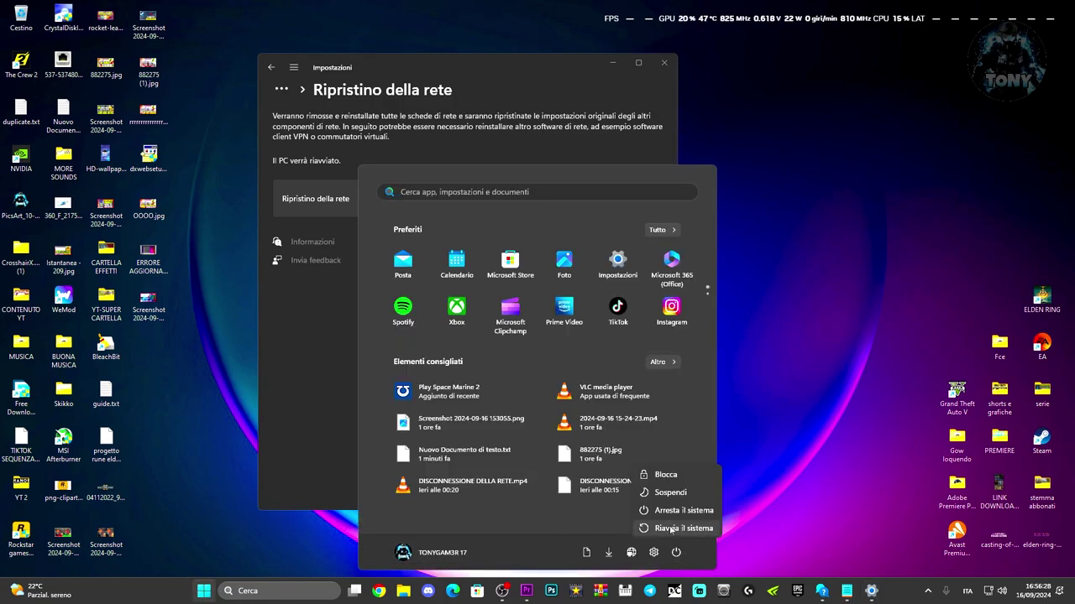
pyautogui.click(303, 379)
pyautogui.click(663, 62)
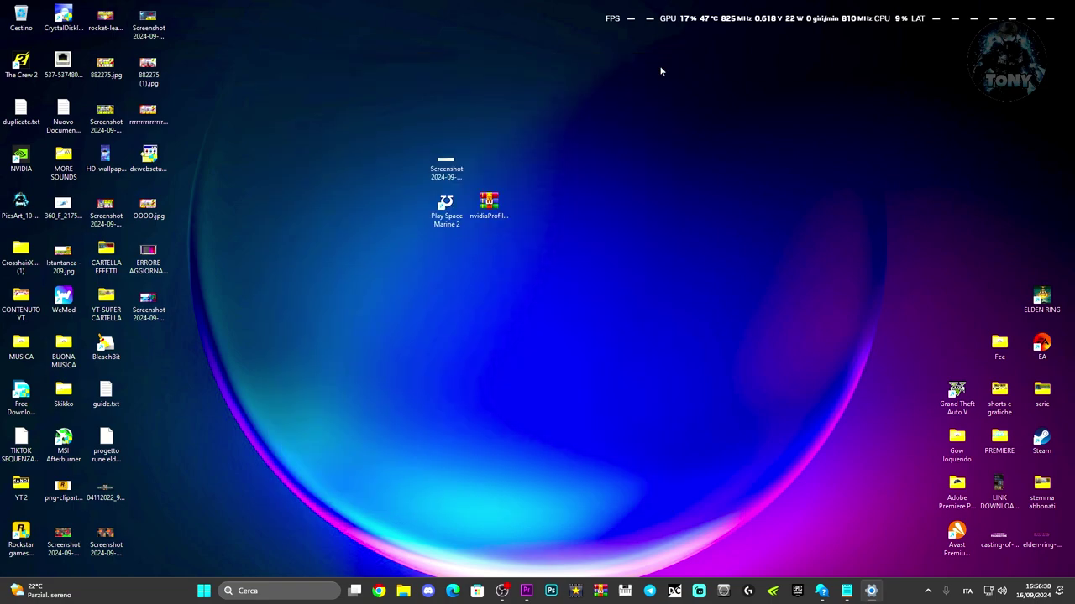
# Run Diagnostica problemi di rete and check the Serve ancora aiuto? section, then exit the network test and close the support window.
pyautogui.rightClick(988, 587)
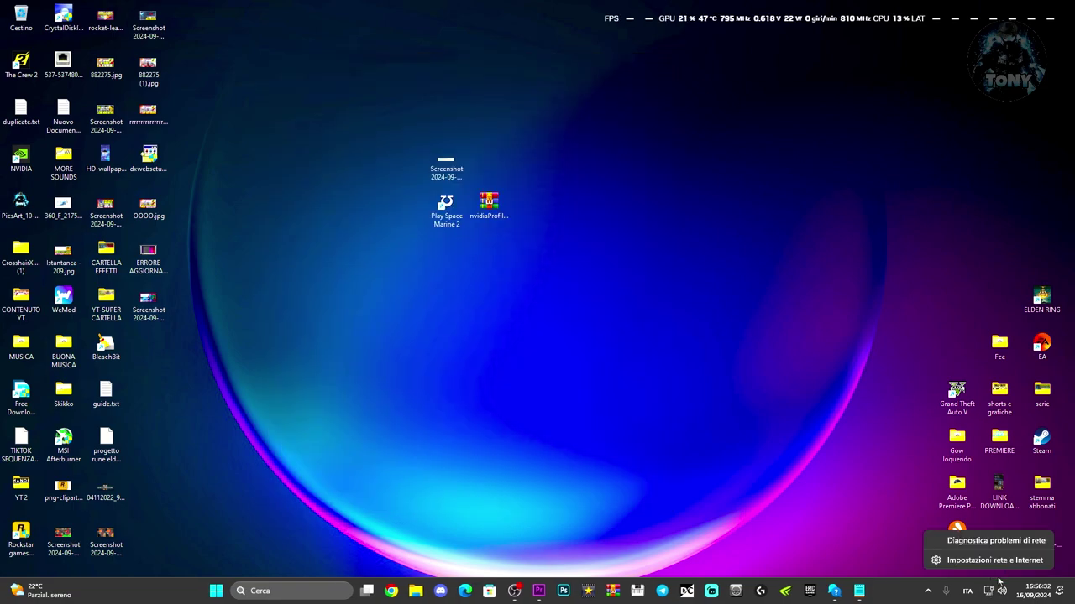
pyautogui.click(993, 541)
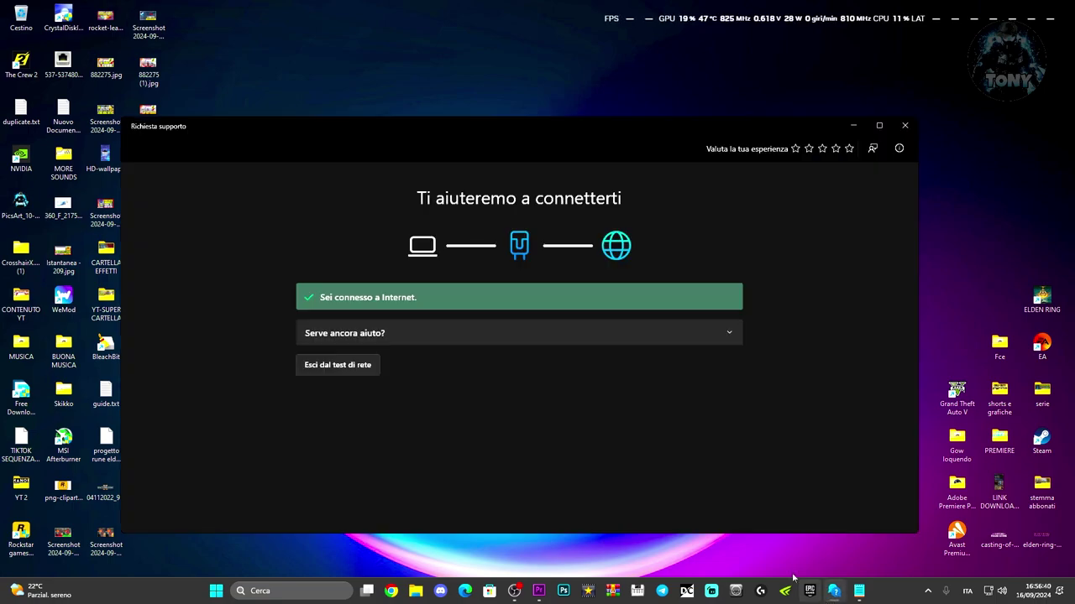
pyautogui.moveTo(592, 125); pyautogui.dragTo(550, 92)
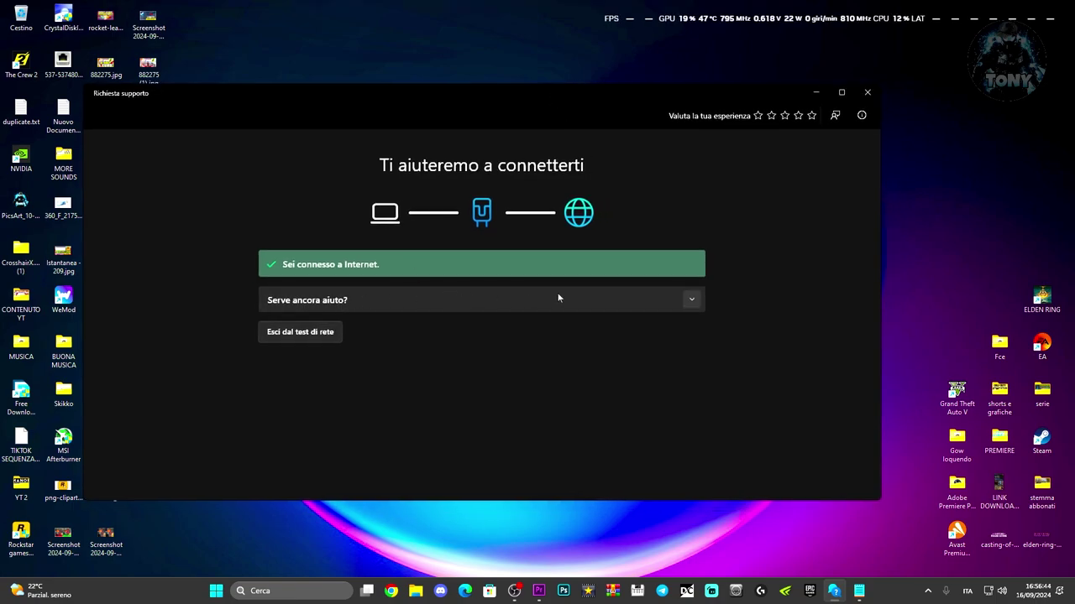
pyautogui.click(696, 300)
pyautogui.click(696, 298)
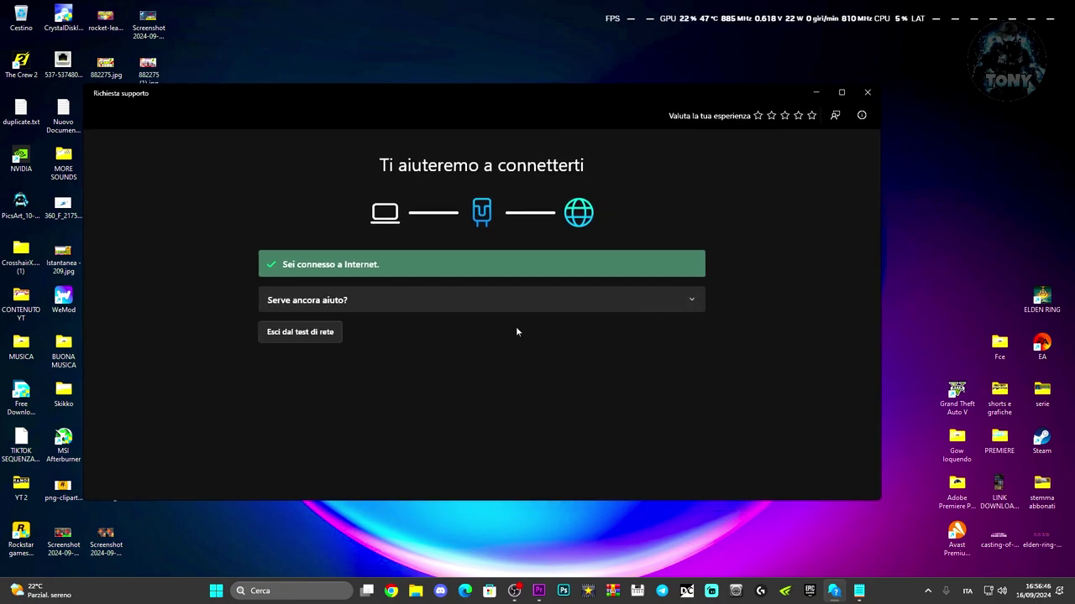
pyautogui.click(295, 332)
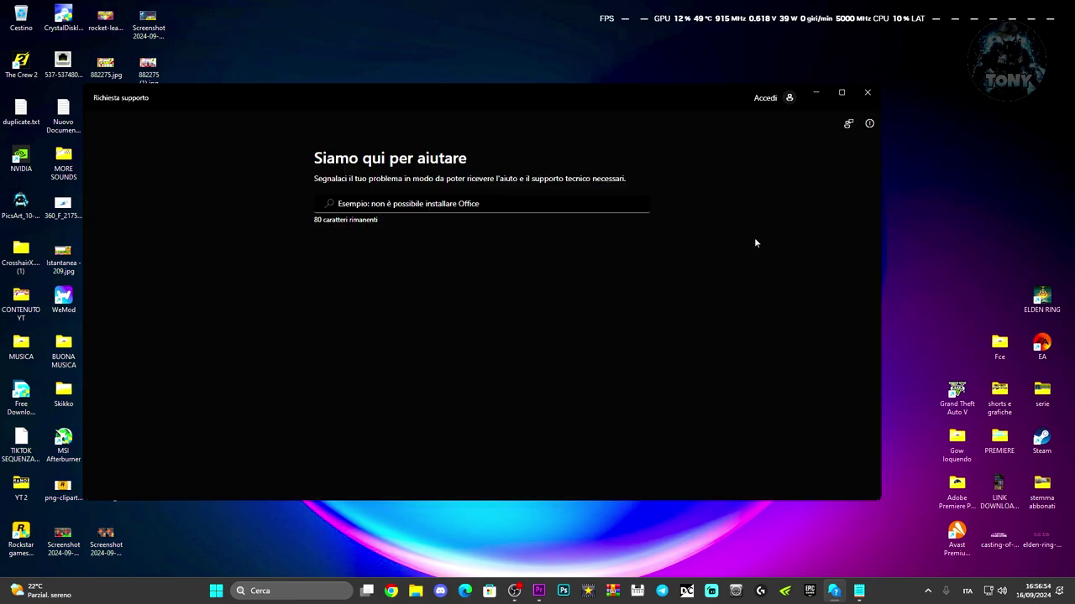
pyautogui.click(867, 92)
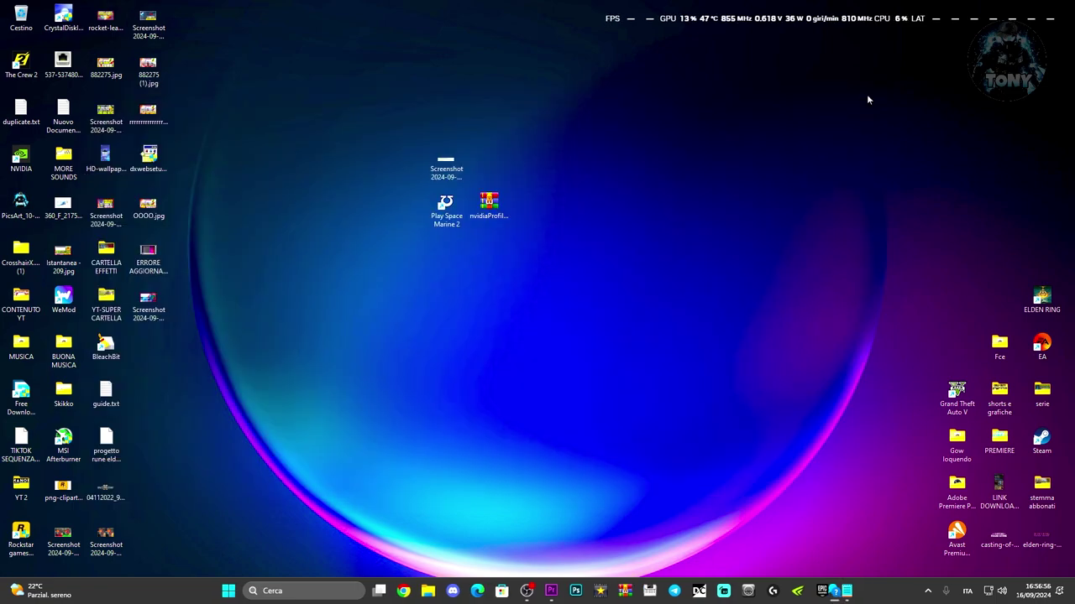